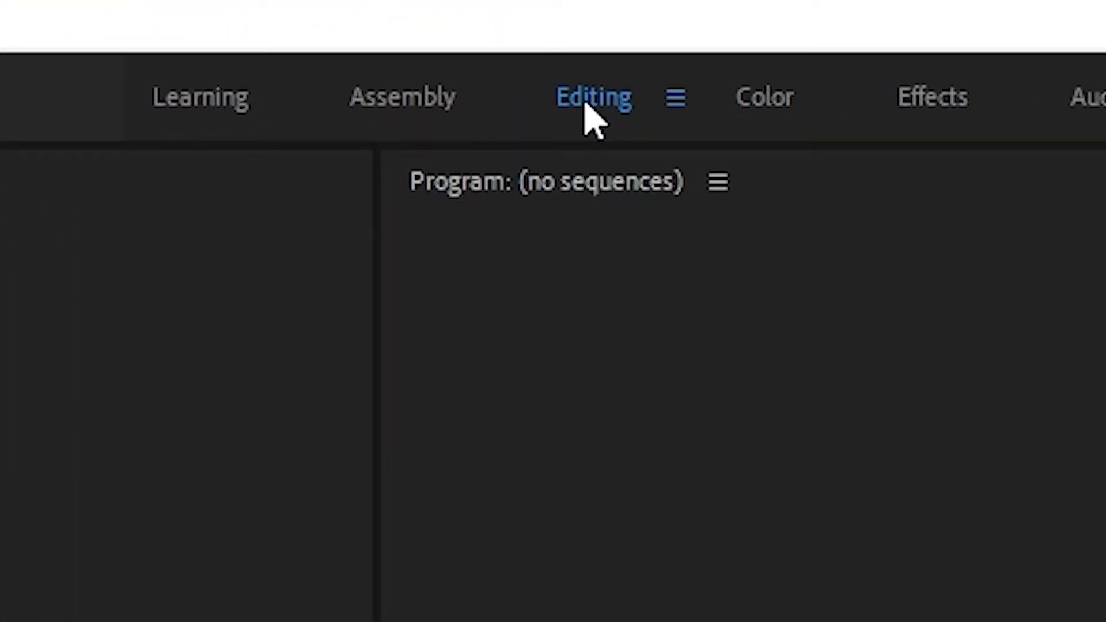
Step: Choose the Editing workspace
left_click(121, 54)
mouse_move(385, 128)
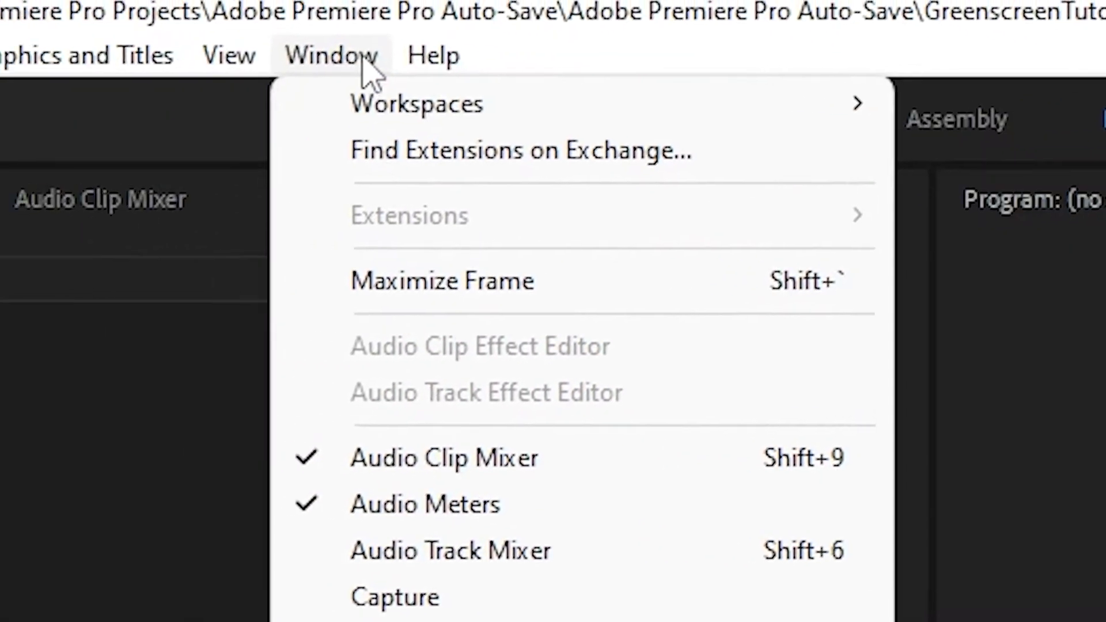
mouse_move(442, 107)
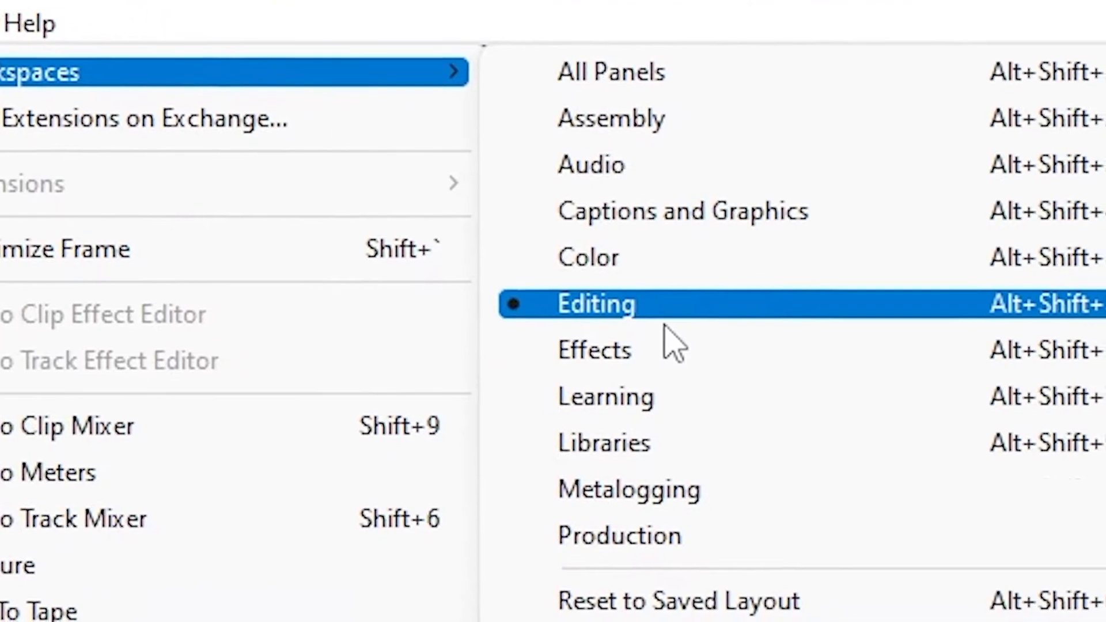
left_click(672, 323)
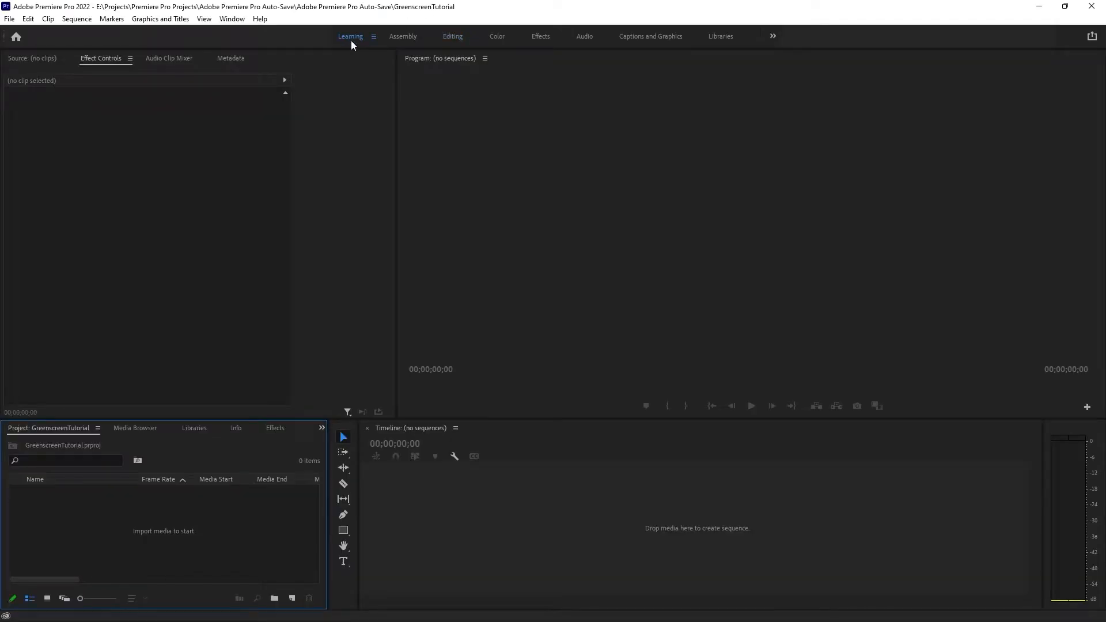
Step: Look through the tutorials offered in the Learning workspace and return to the Editing workspace
left_click(351, 40)
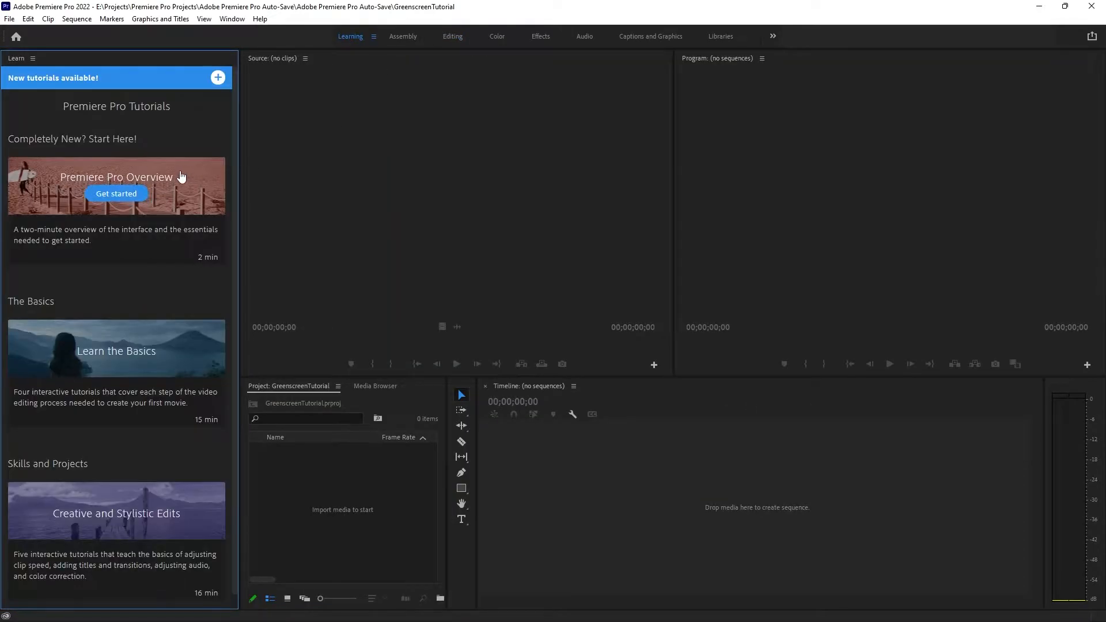
scroll(167, 232, "down", 1)
scroll(159, 452, "up", 1)
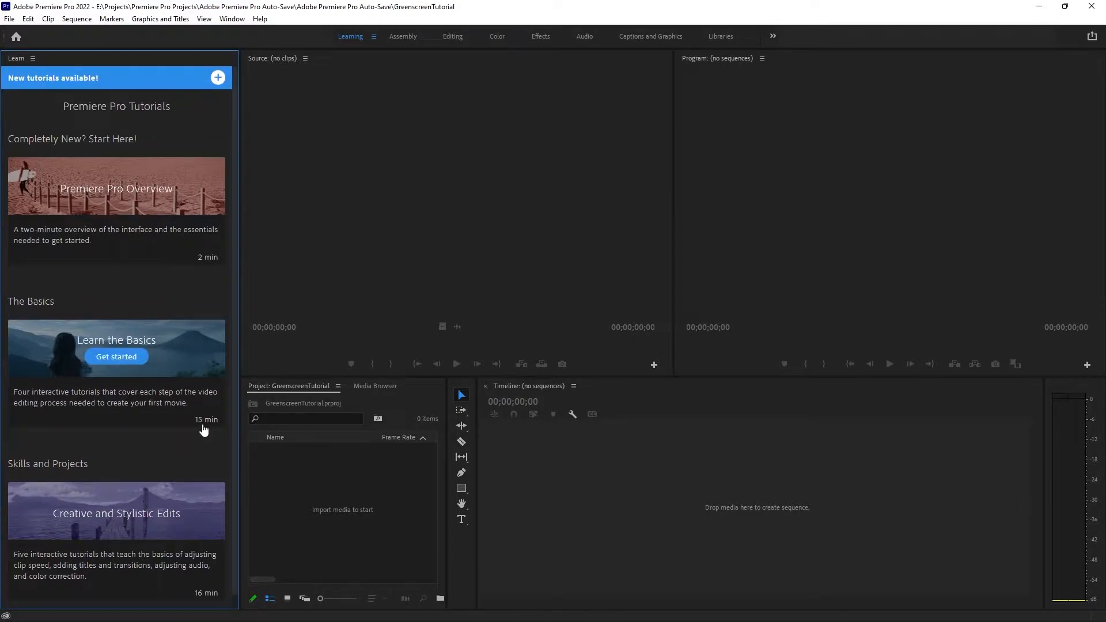
mouse_move(220, 197)
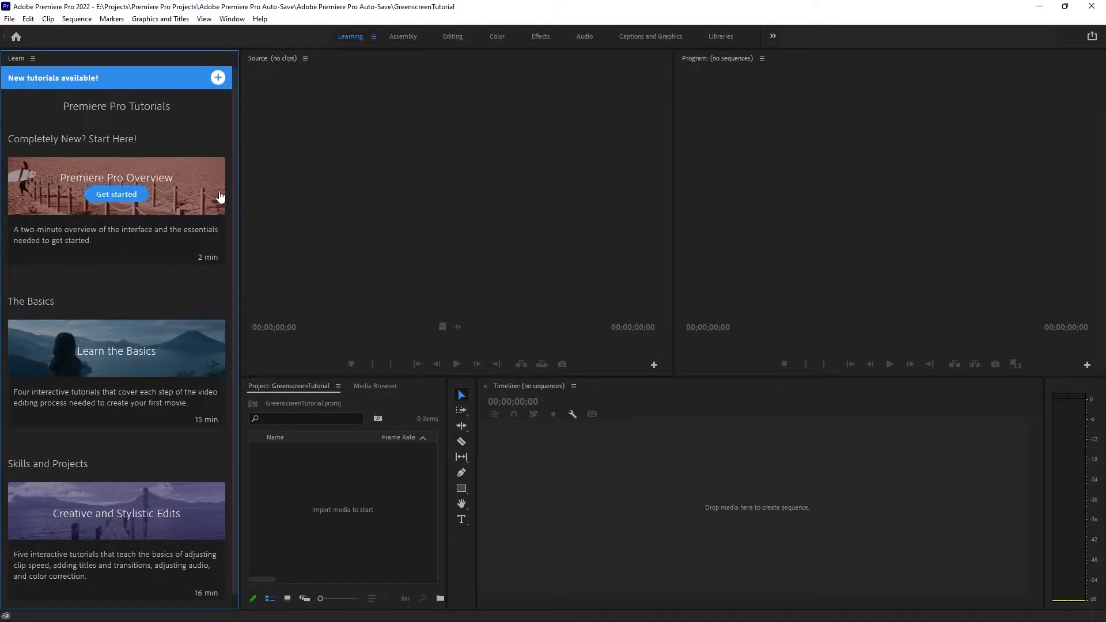
left_click(457, 36)
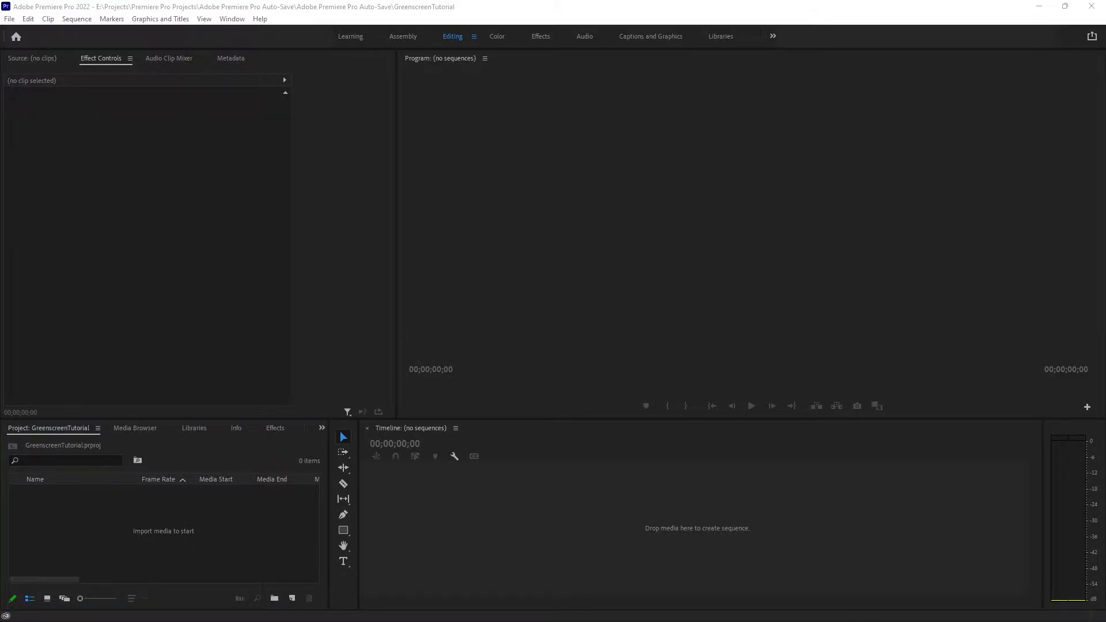
Step: Import the green screen tiger clip into the project and create a sequence from it
left_click_drag(275, 513, 264, 508)
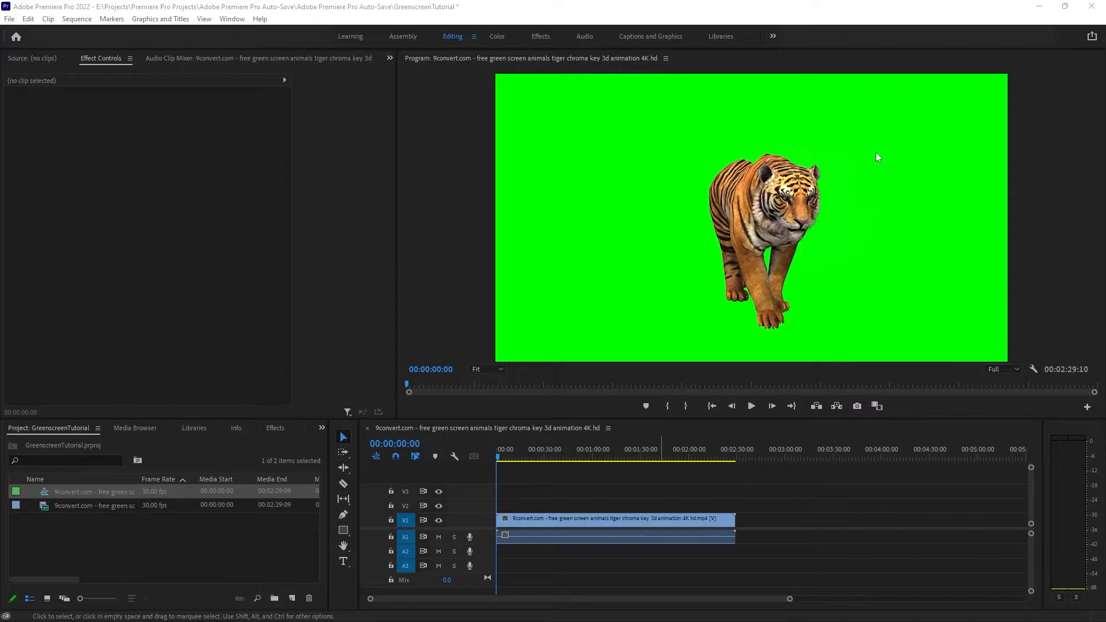
Step: Switch to the browser, look over the Amazon results for green screen backdrops, and return to Premiere Pro
key("alt+Tab")
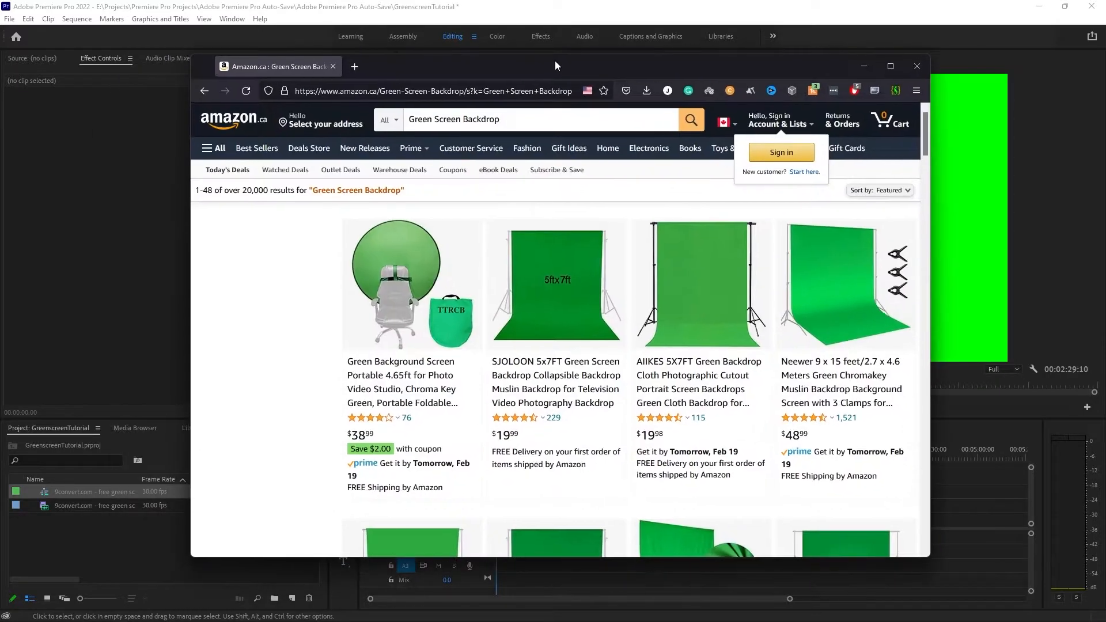
scroll(584, 229, "down", 4)
scroll(585, 228, "up", 4)
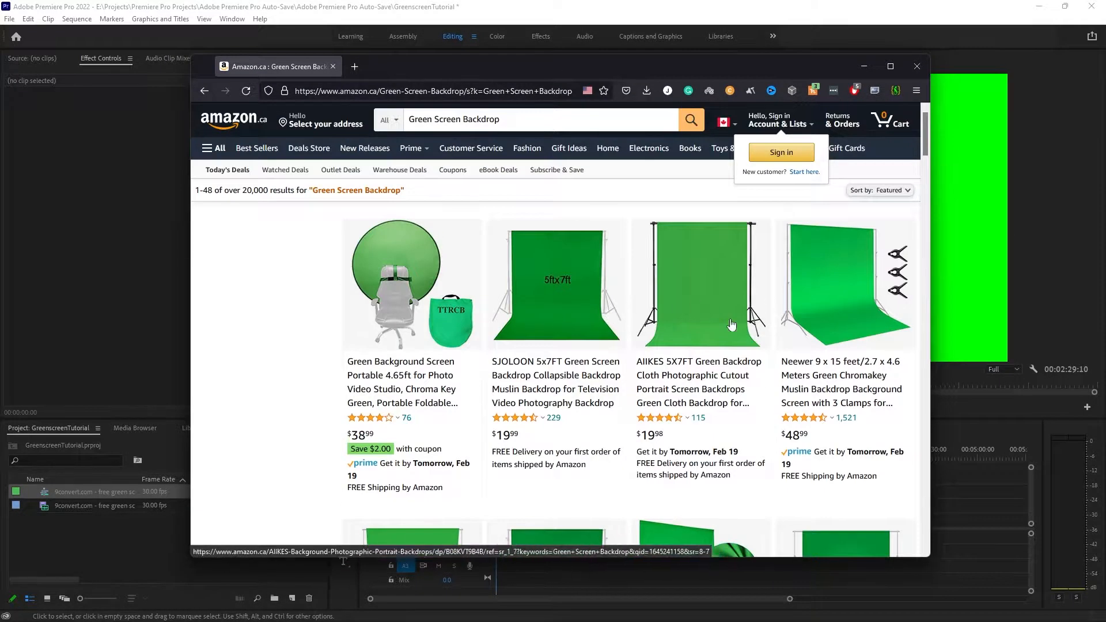
key("alt+Tab")
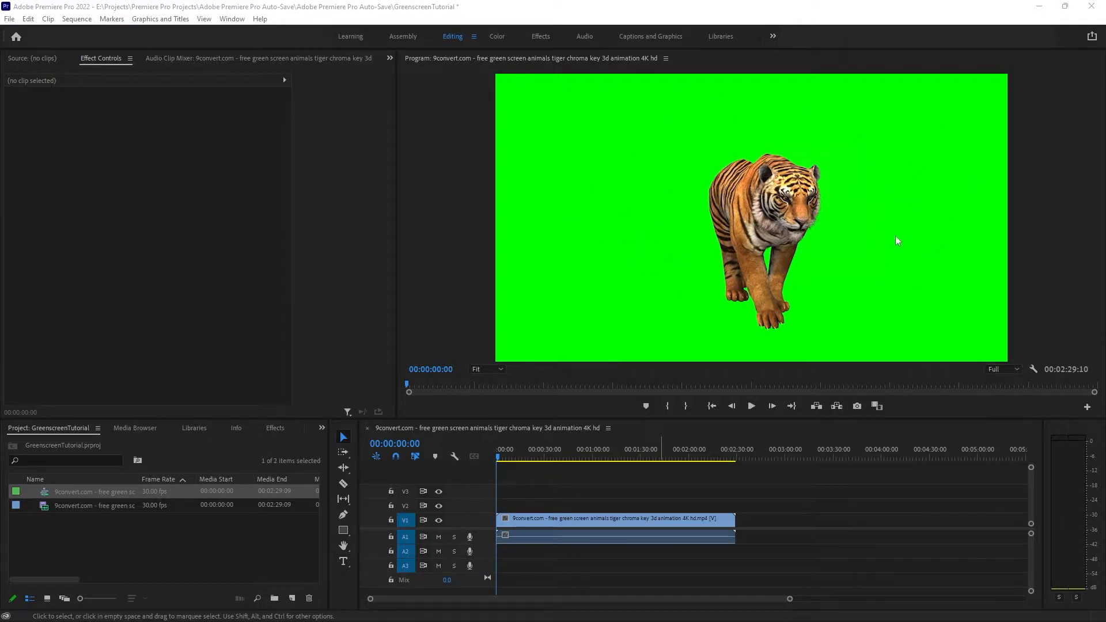
Step: Move the green screen tiger clip from video track V1 up to V2
left_click(268, 430)
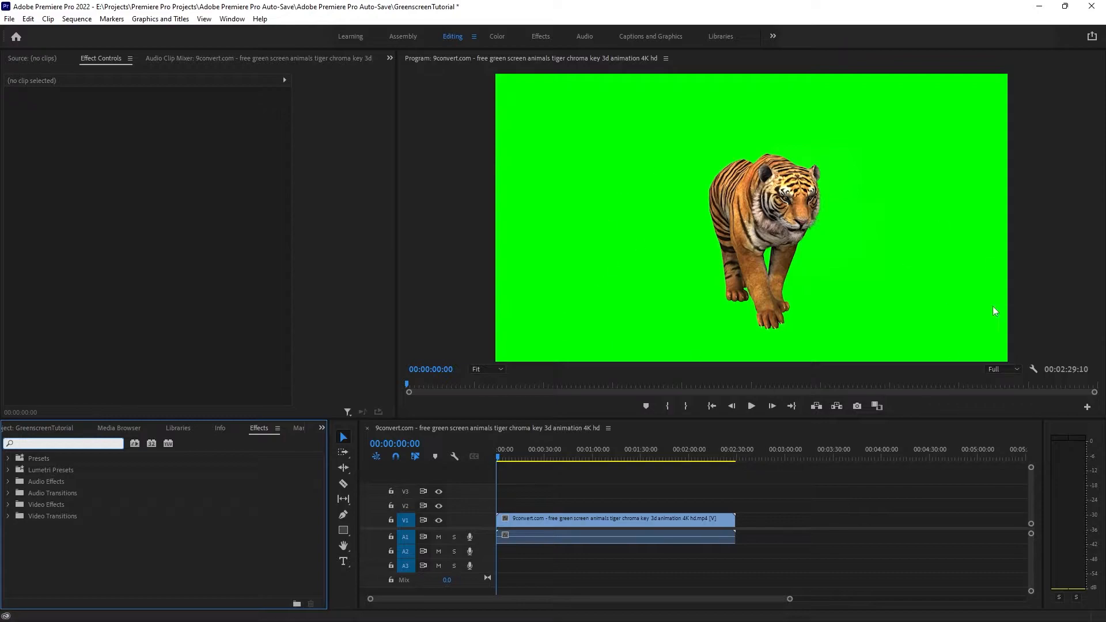
left_click(526, 491)
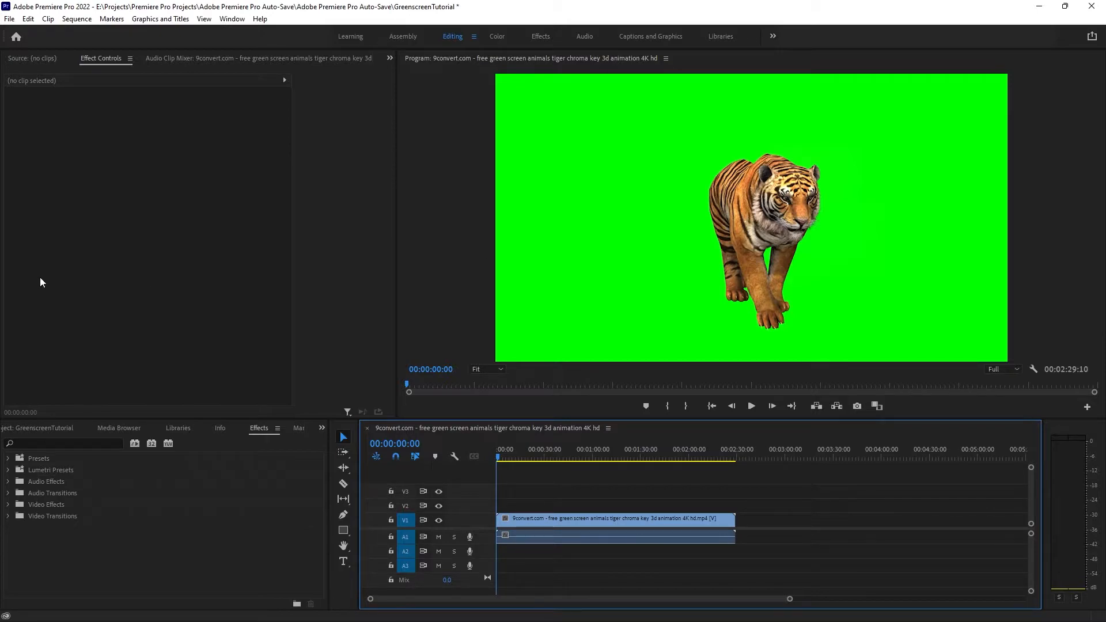
left_click_drag(532, 520, 532, 505)
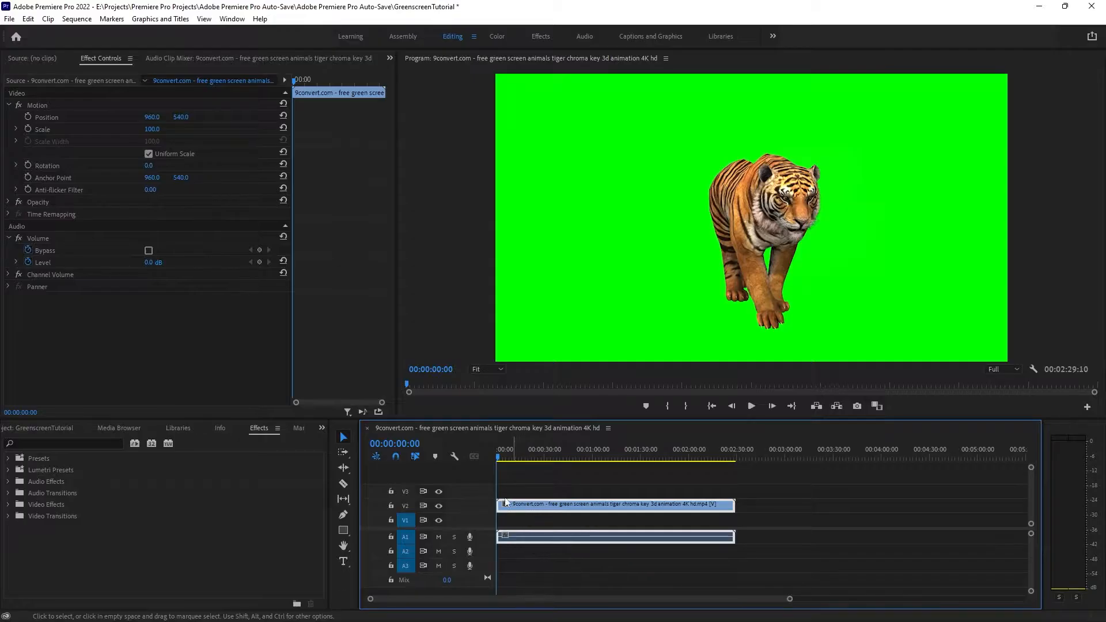
Step: Place the El-Yunque-morning-mist forest image on V1 beneath the tiger clip, spanning the clip's length
left_click(523, 523)
left_click_drag(498, 521, 479, 545)
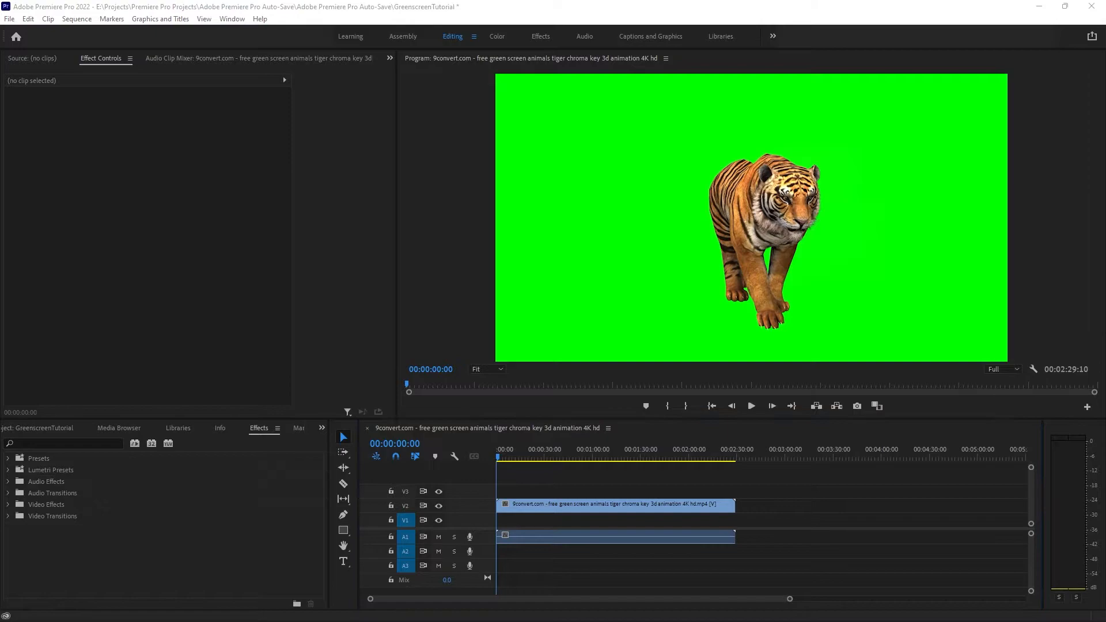
left_click_drag(506, 535, 501, 521)
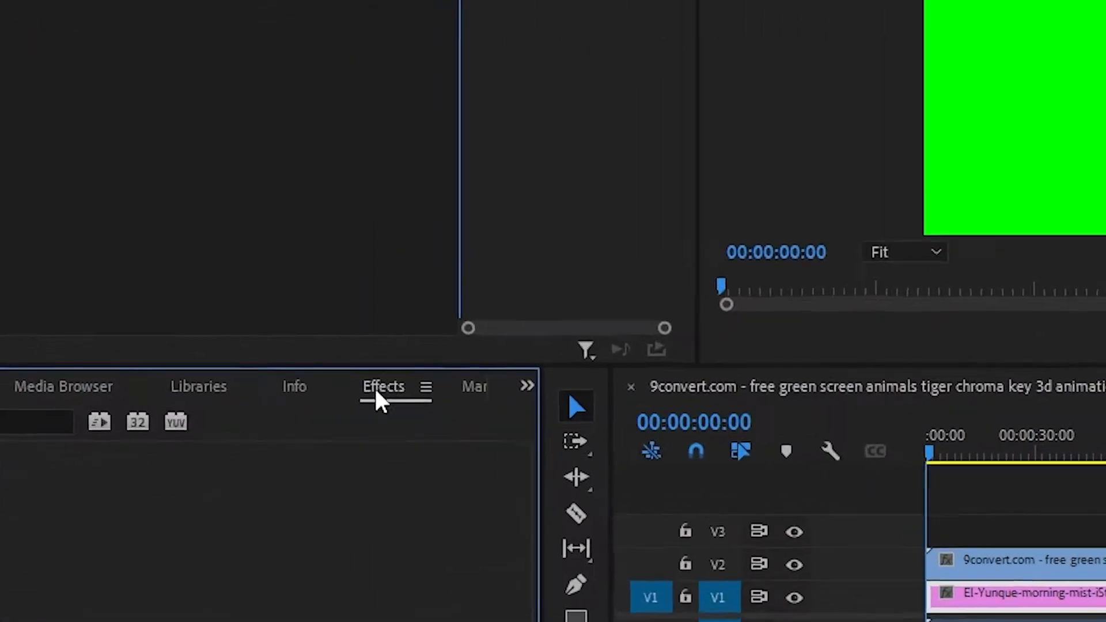
Step: Search the effects for "ultra", also trying the term "chroma"
left_click(77, 443)
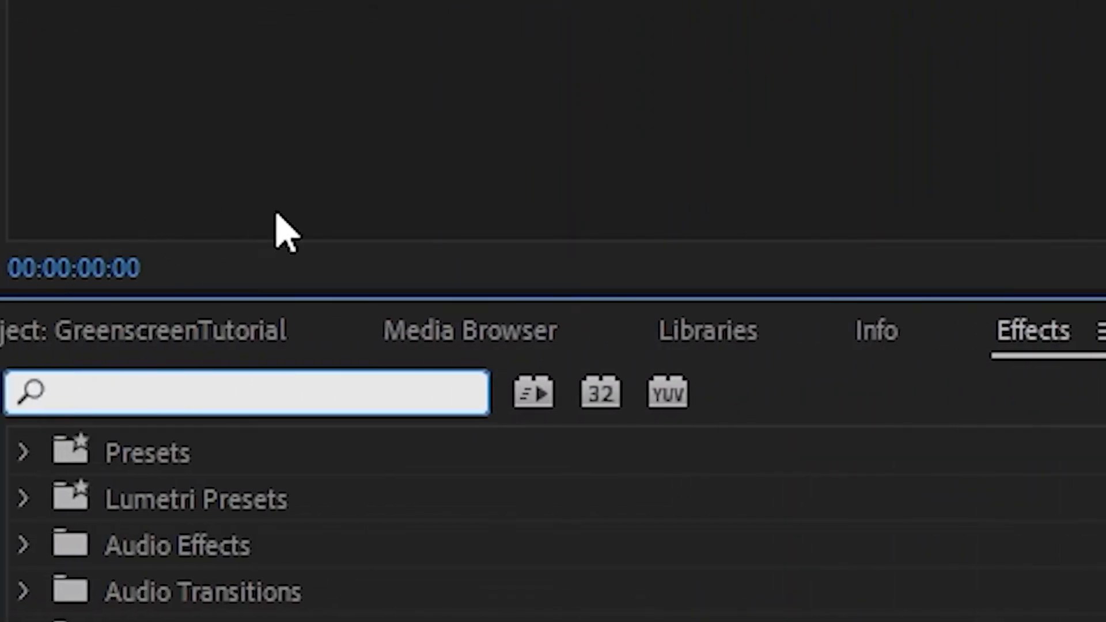
type("ultra")
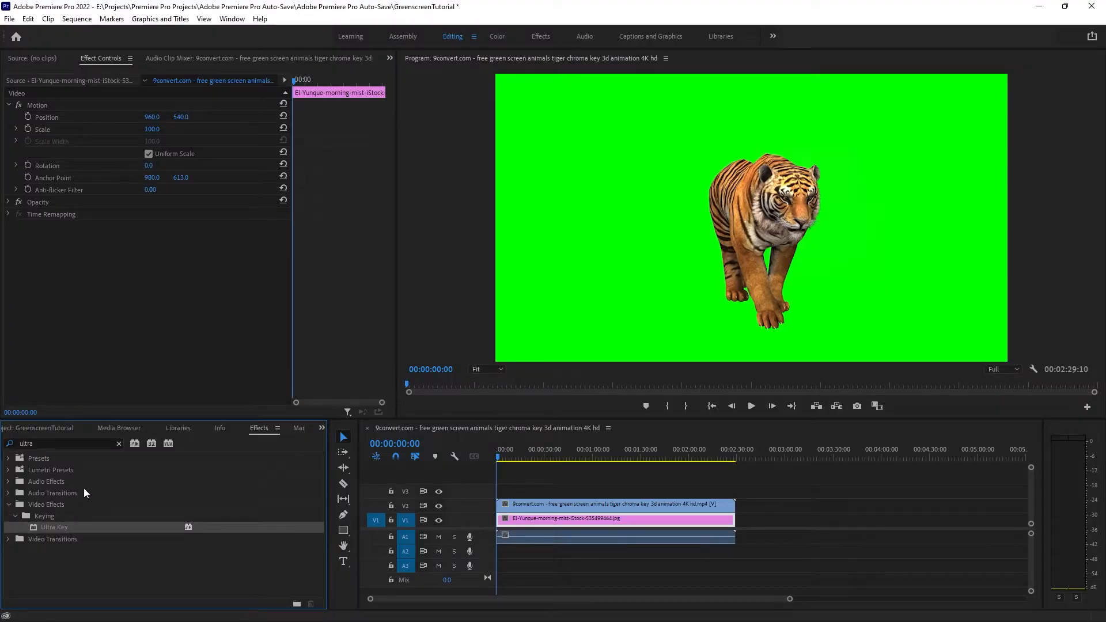
left_click(118, 443)
left_click(111, 441)
type("chroma")
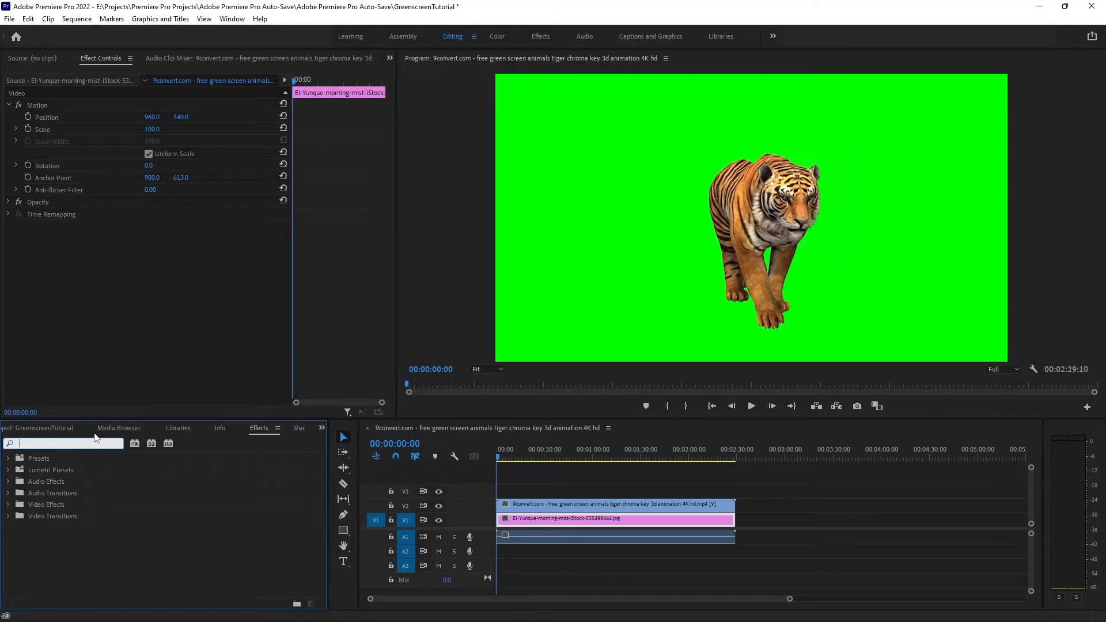
key("ctrl+a")
type("ultra")
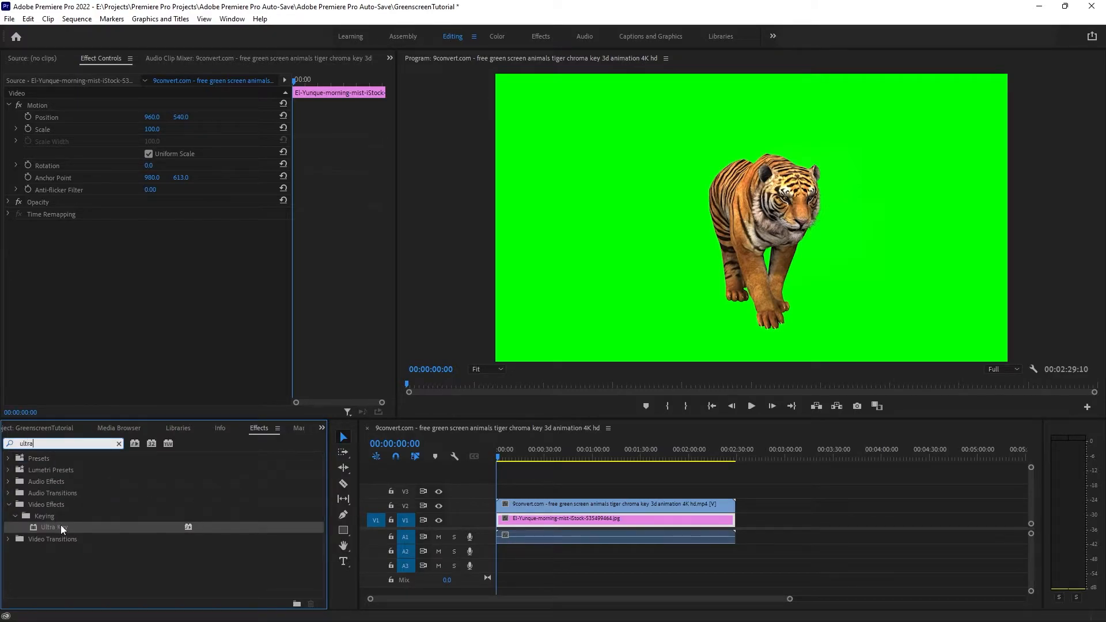
Step: Apply the Ultra Key effect to the tiger clip on V2
double_click(60, 526)
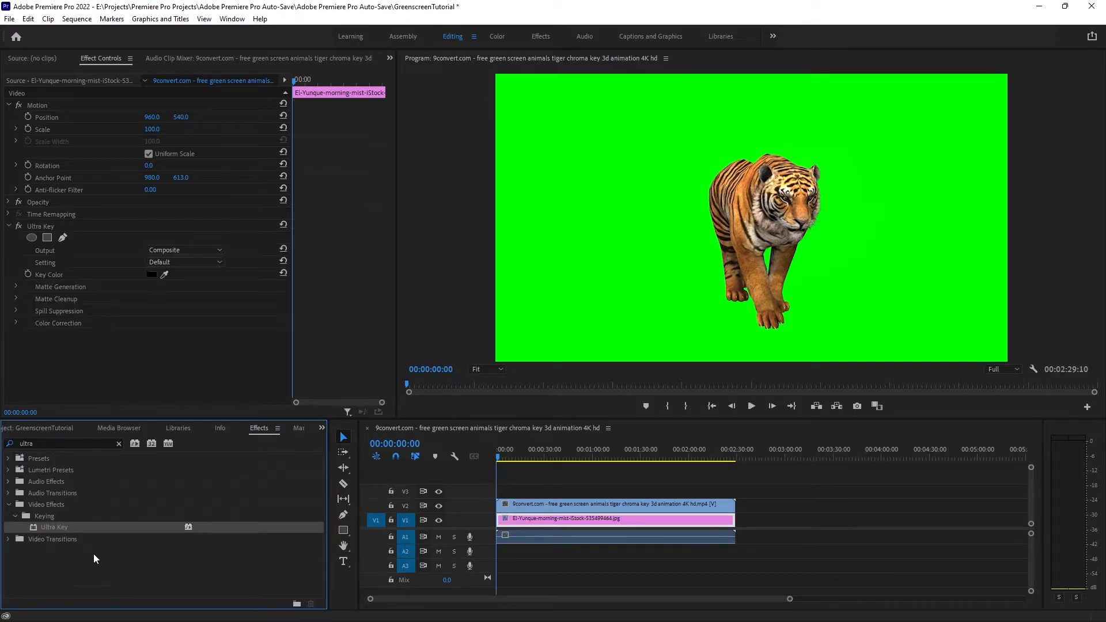
left_click(605, 504)
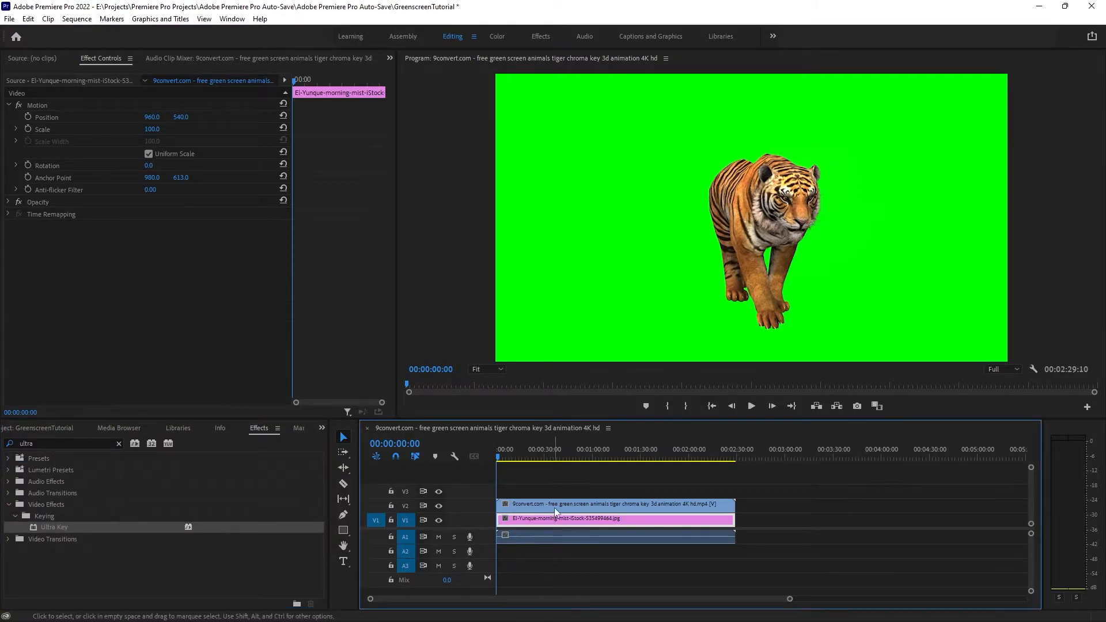
left_click_drag(82, 526, 134, 321)
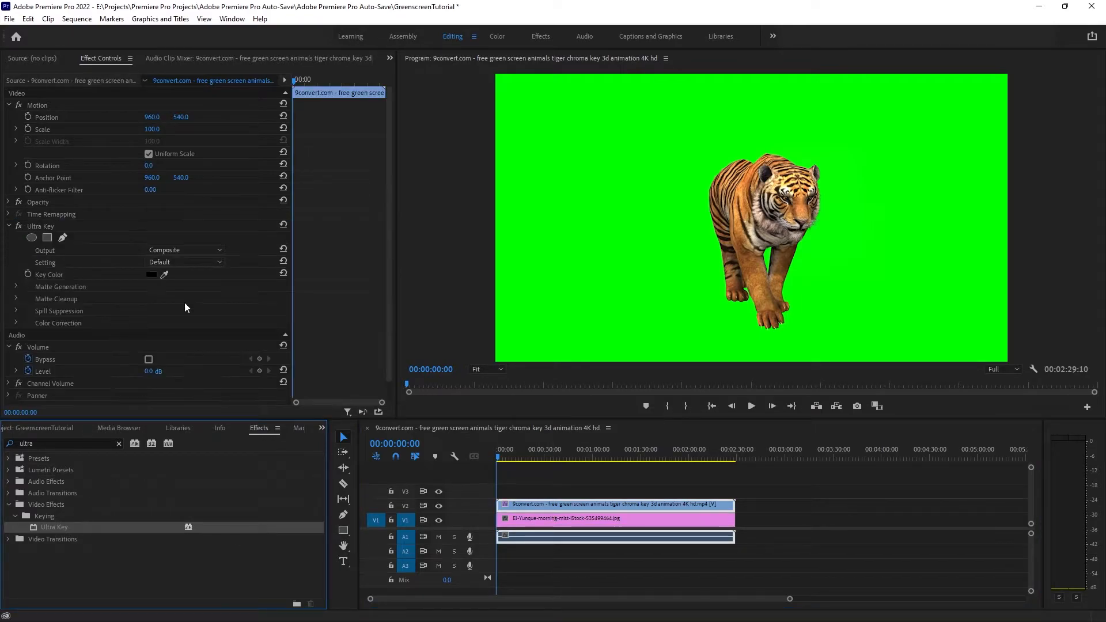
Step: Sample the green background of the tiger footage as the Ultra Key's key color
left_click(81, 224)
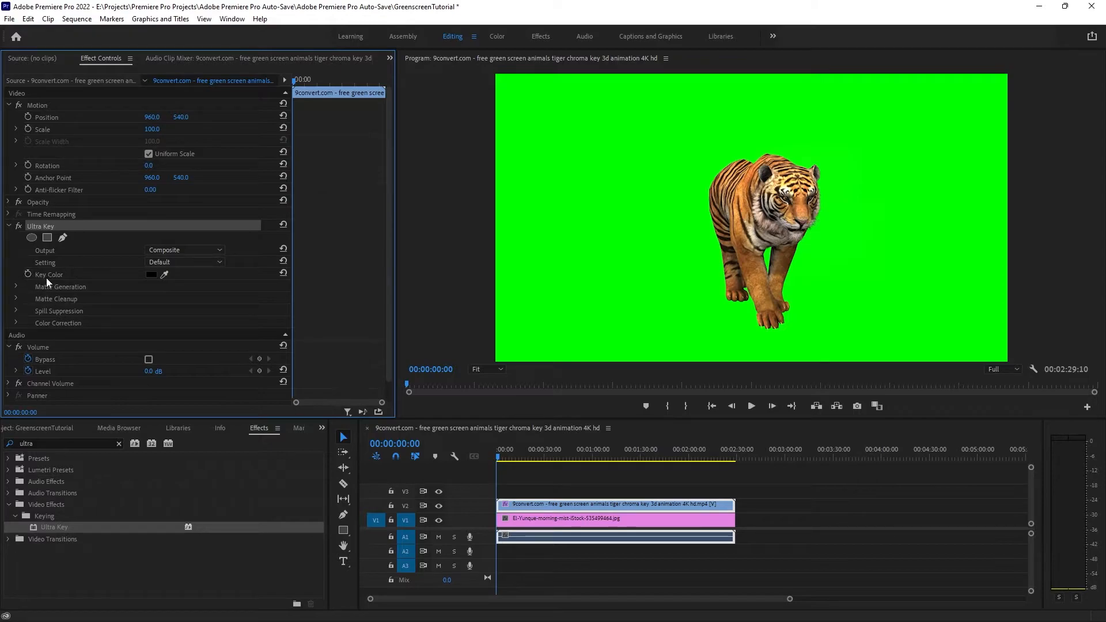
left_click(164, 274)
left_click(578, 176)
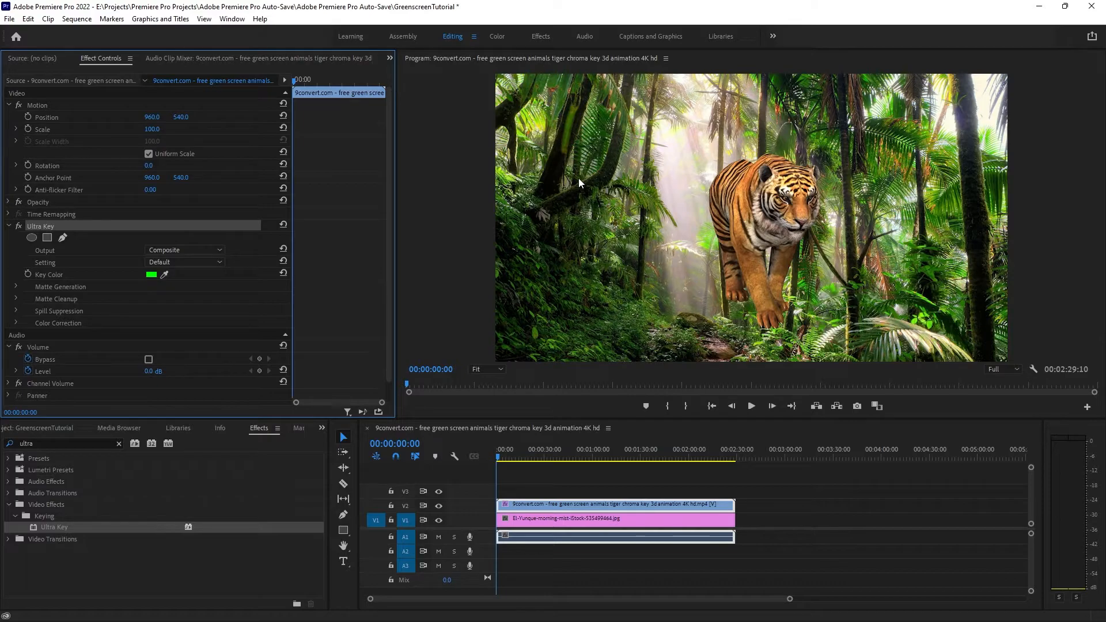
Step: Reposition the tiger clip lower over the forest path, at about 766, 661, and play back the composite
left_click(752, 407)
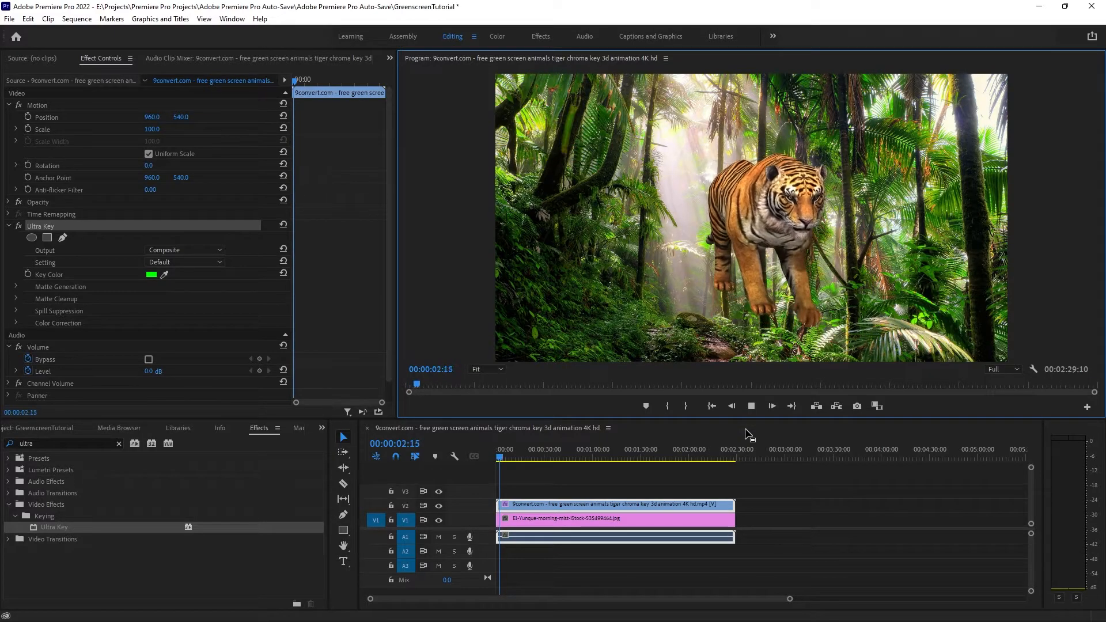
left_click_drag(770, 196, 720, 232)
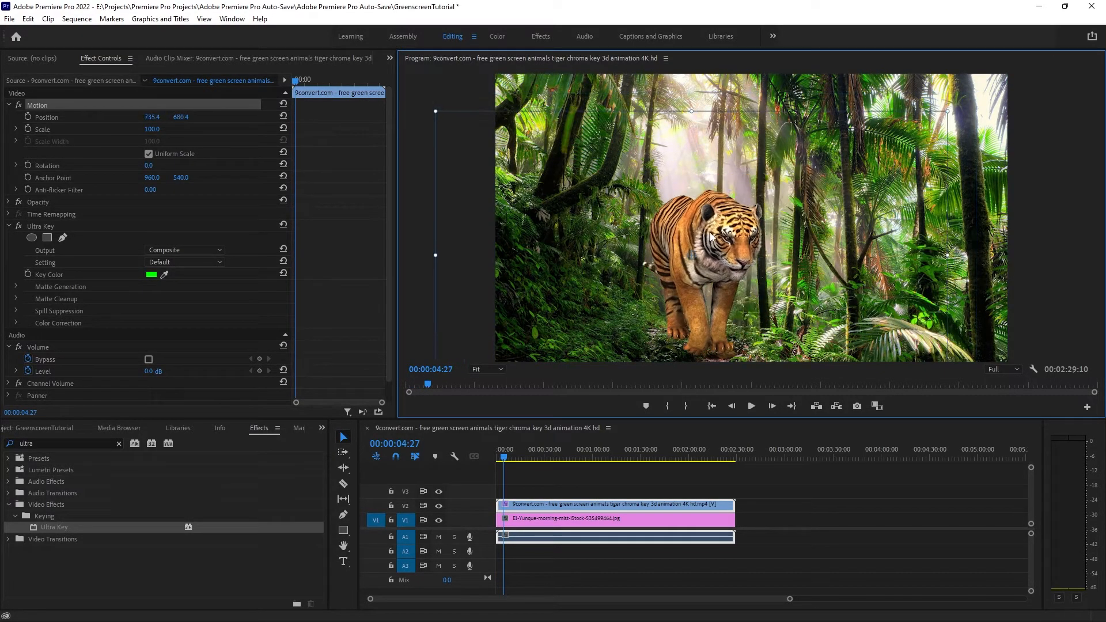
left_click(751, 407)
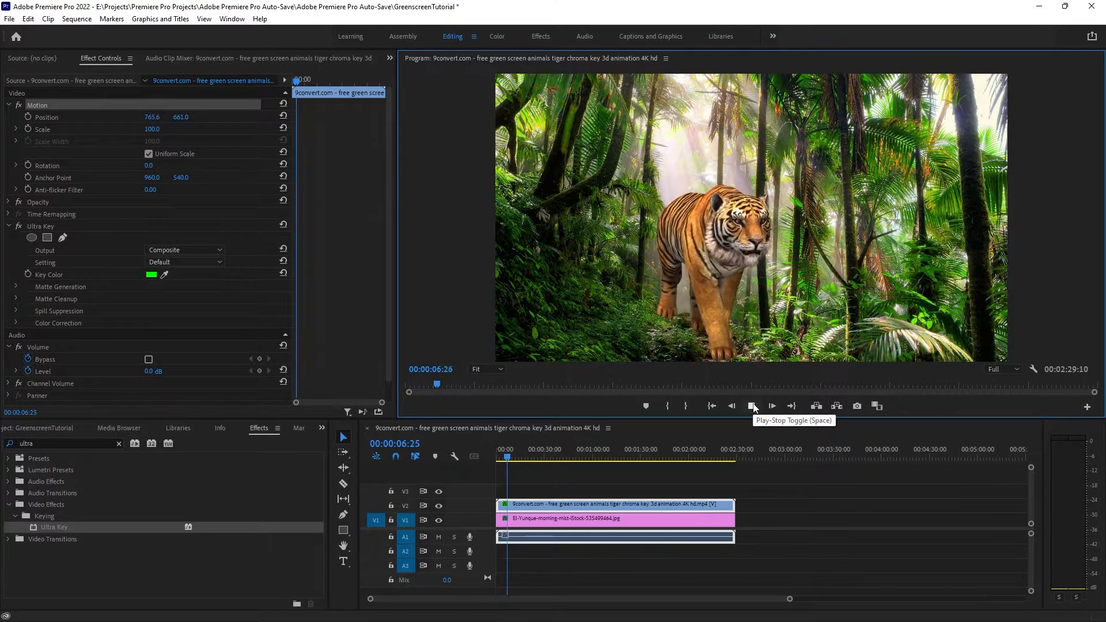
left_click(751, 406)
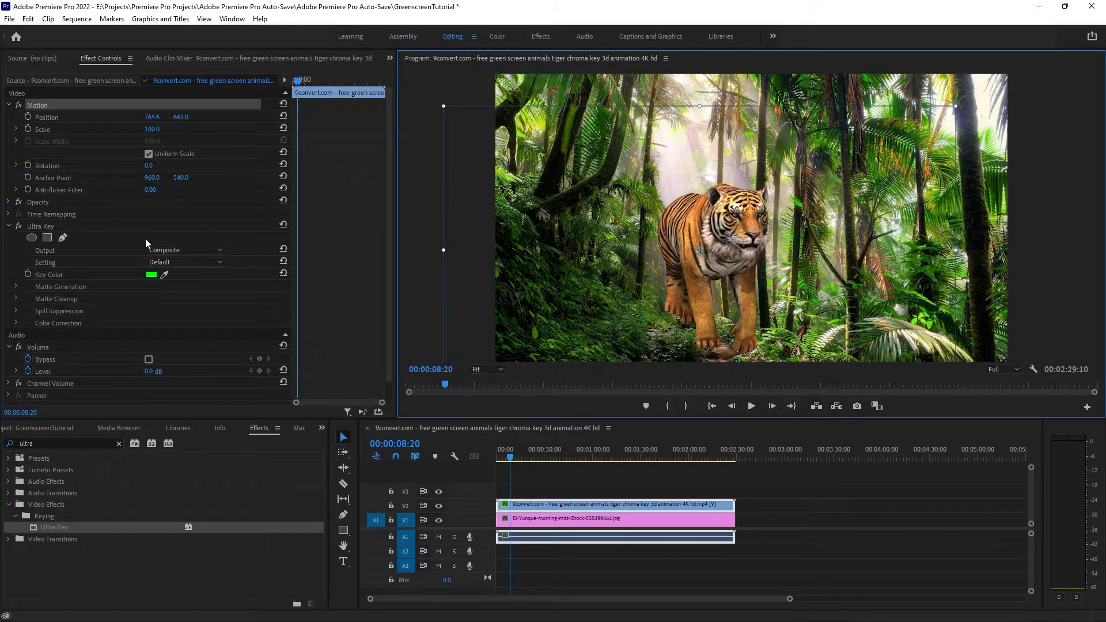
Step: Add a second Ultra Key effect to the tiger clip and give it a dark olive key color
left_click(93, 224)
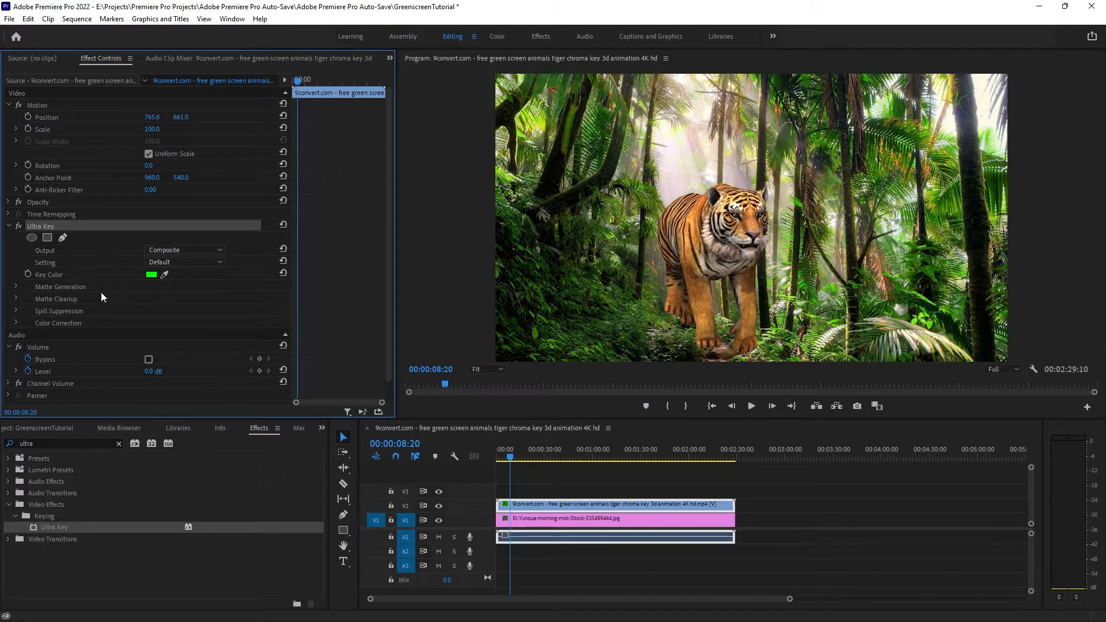
double_click(54, 527)
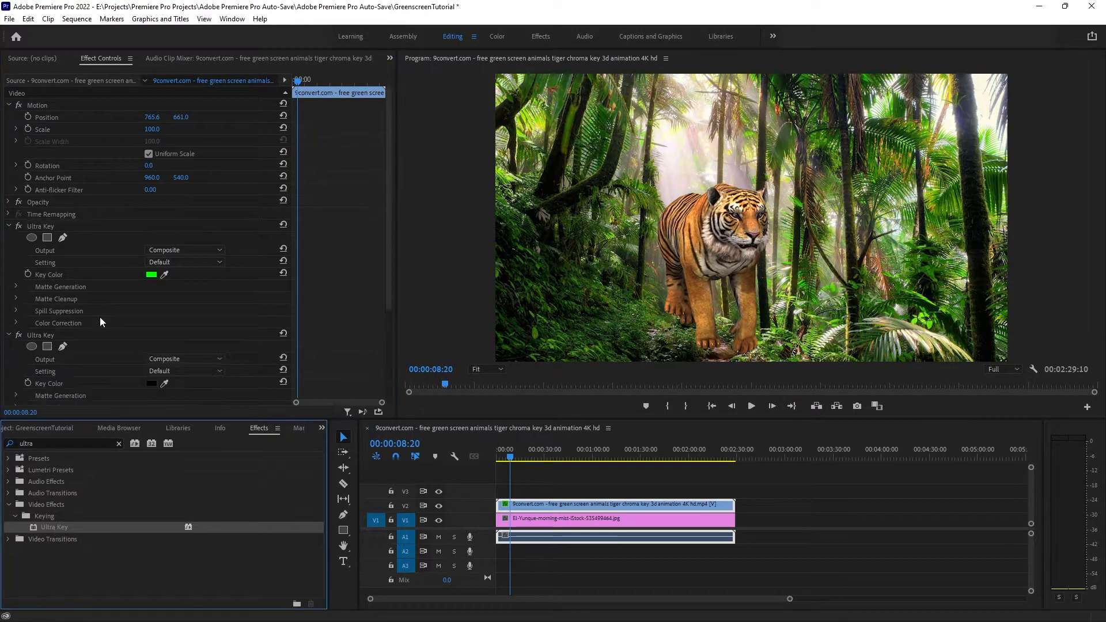
scroll(143, 327, "down", 1)
scroll(145, 348, "down", 1)
left_click(151, 303)
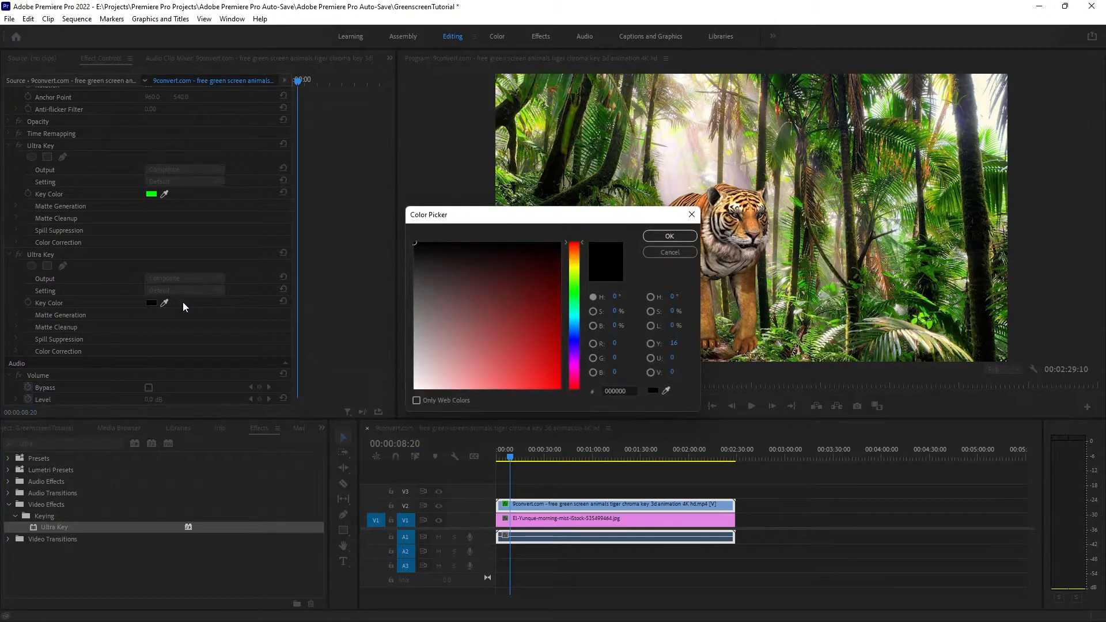
left_click_drag(579, 282, 578, 270)
left_click(670, 237)
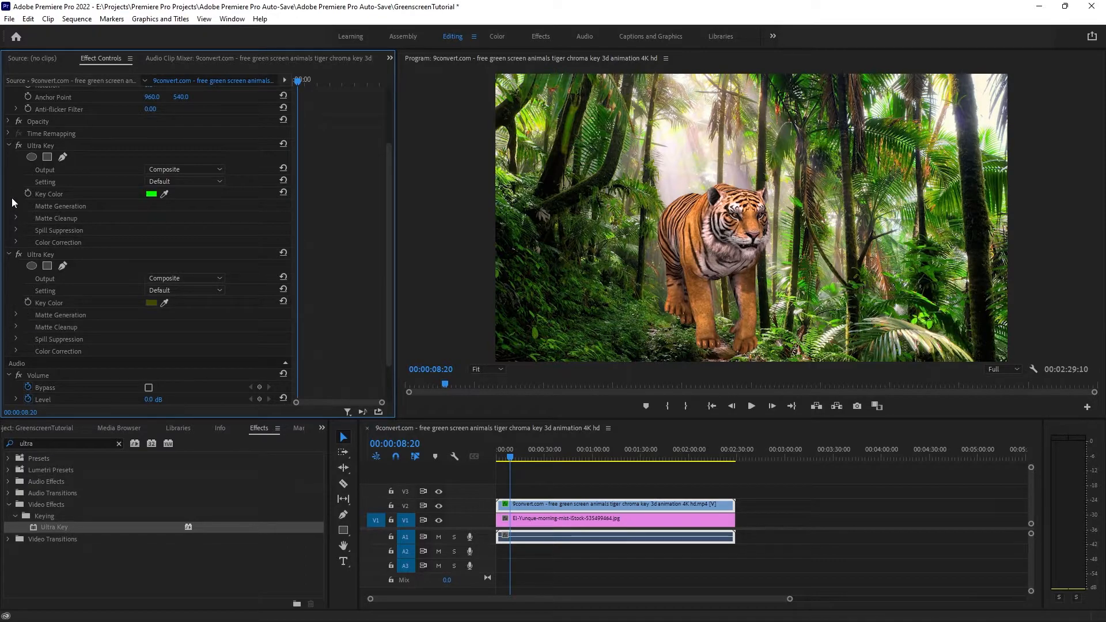
Step: Delete the second Ultra Key effect from the tiger clip
left_click(173, 182)
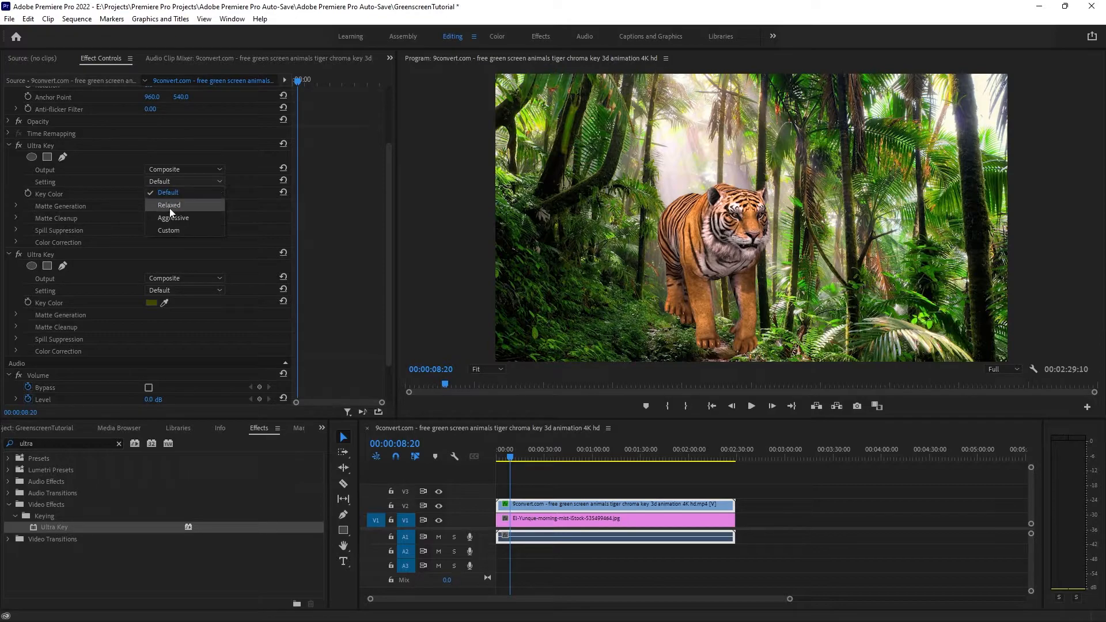
left_click(66, 254)
key("Delete")
Step: Set the Ultra Key's Setting option to Aggressive on the tiger clip
left_click(207, 182)
left_click(193, 222)
left_click(183, 182)
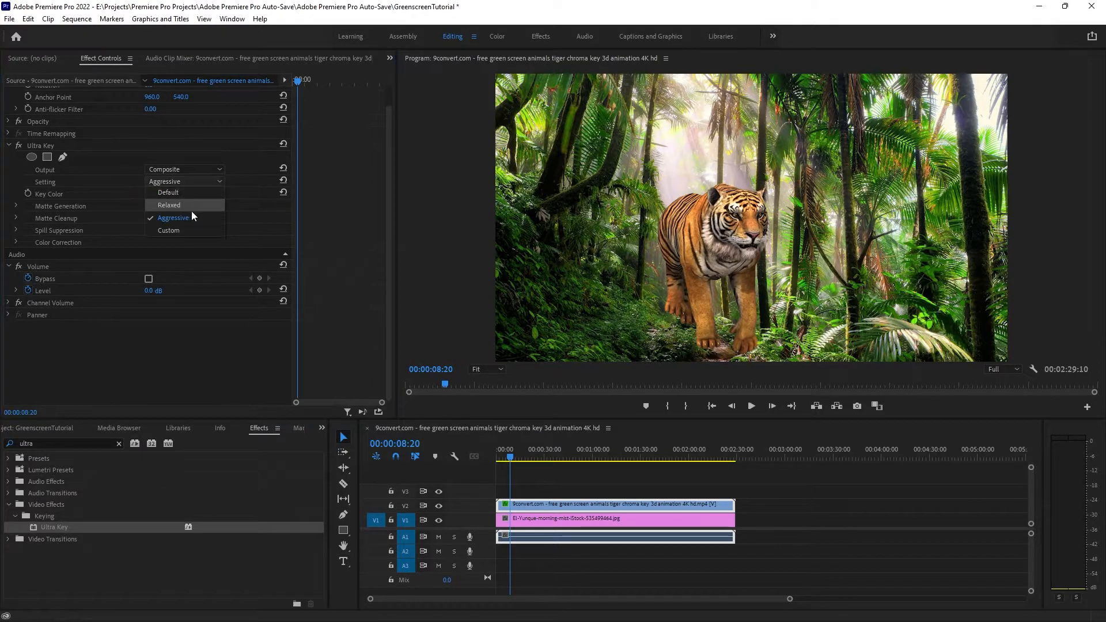
left_click(187, 182)
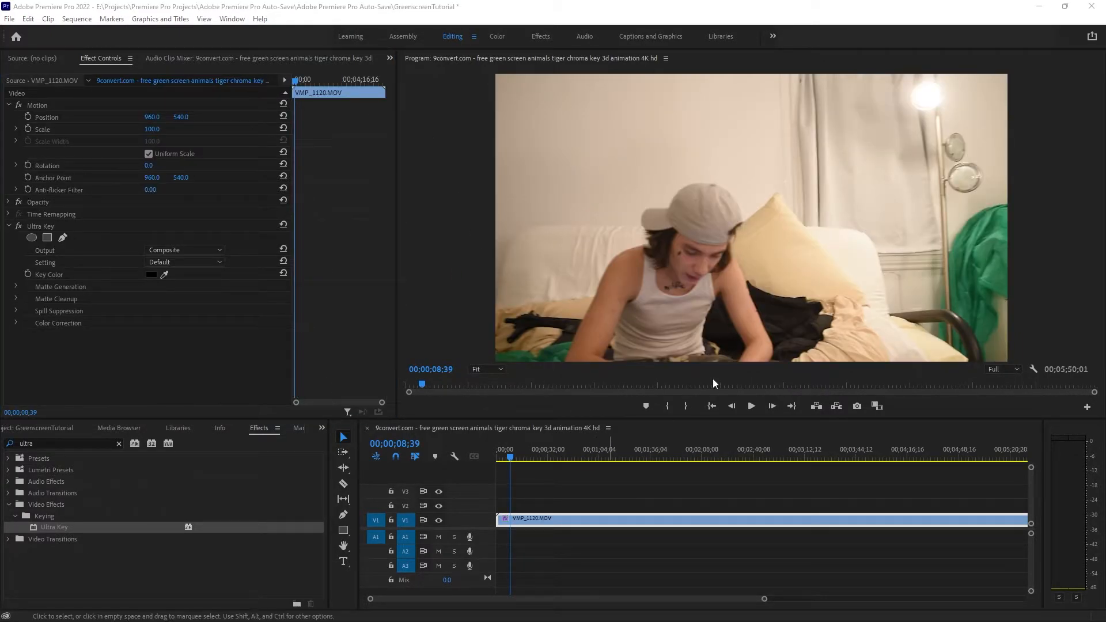
Step: Shorten the VMP_1120.MOV clip to about 13 seconds in the timeline and apply a second Ultra Key effect to it
left_click(751, 405)
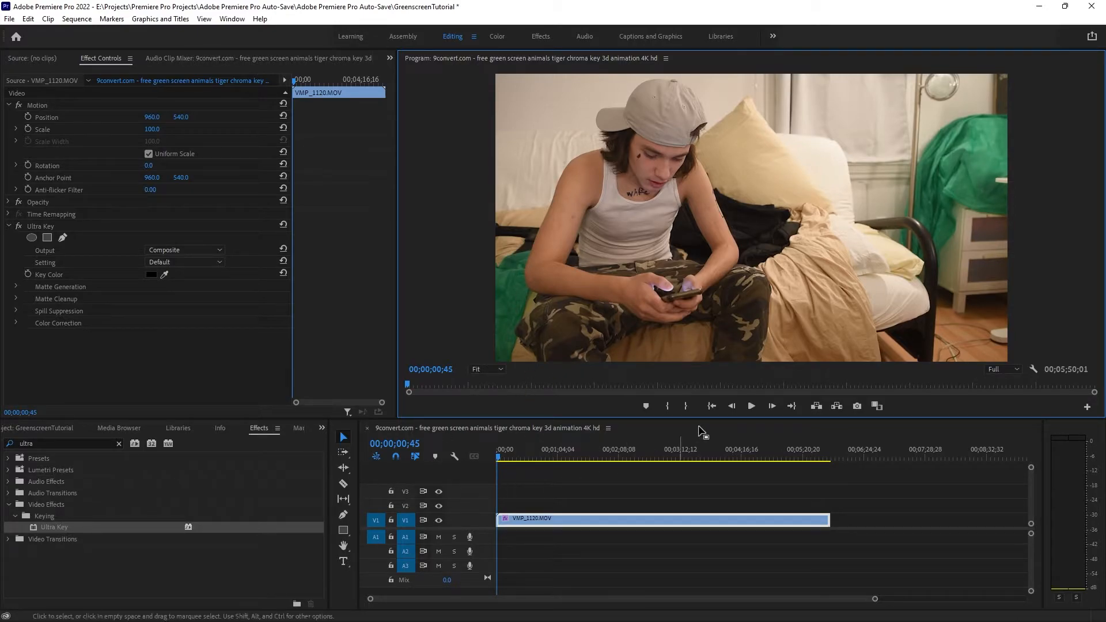
right_click(596, 520)
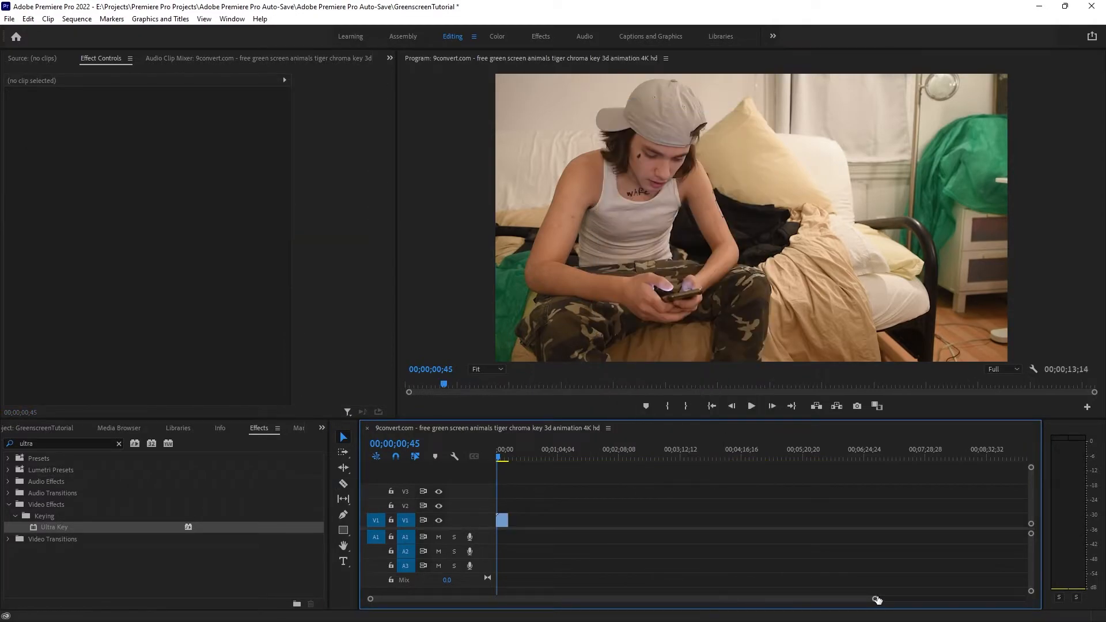
left_click_drag(876, 600, 459, 599)
left_click_drag(180, 532, 521, 520)
Step: Create a new color matte in the project with the pure red color FF0000
left_click(40, 427)
right_click(73, 560)
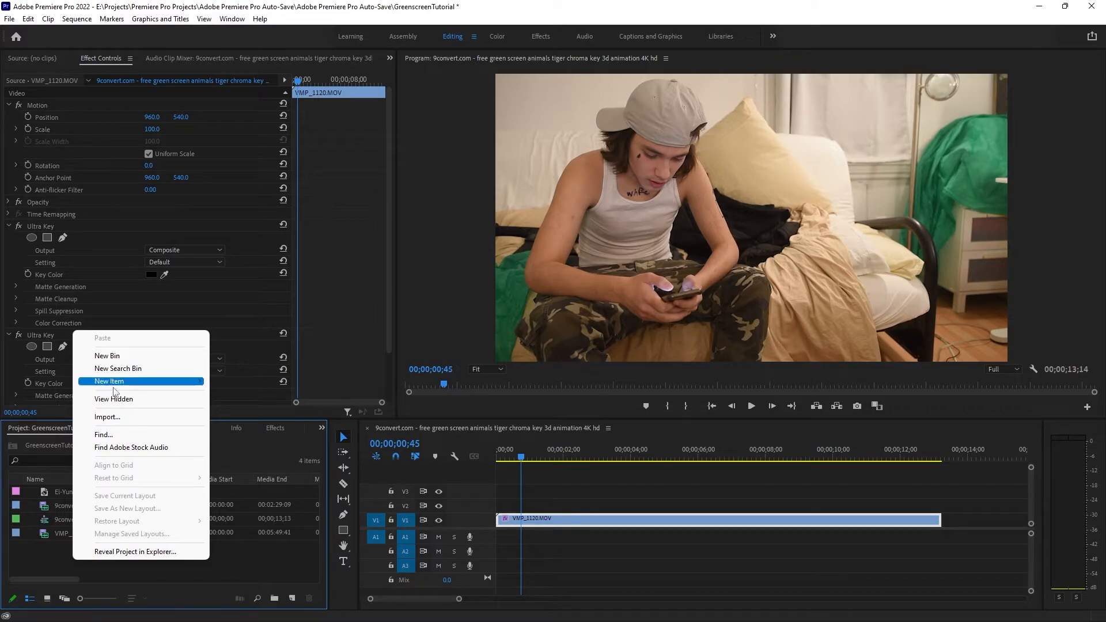
mouse_move(115, 382)
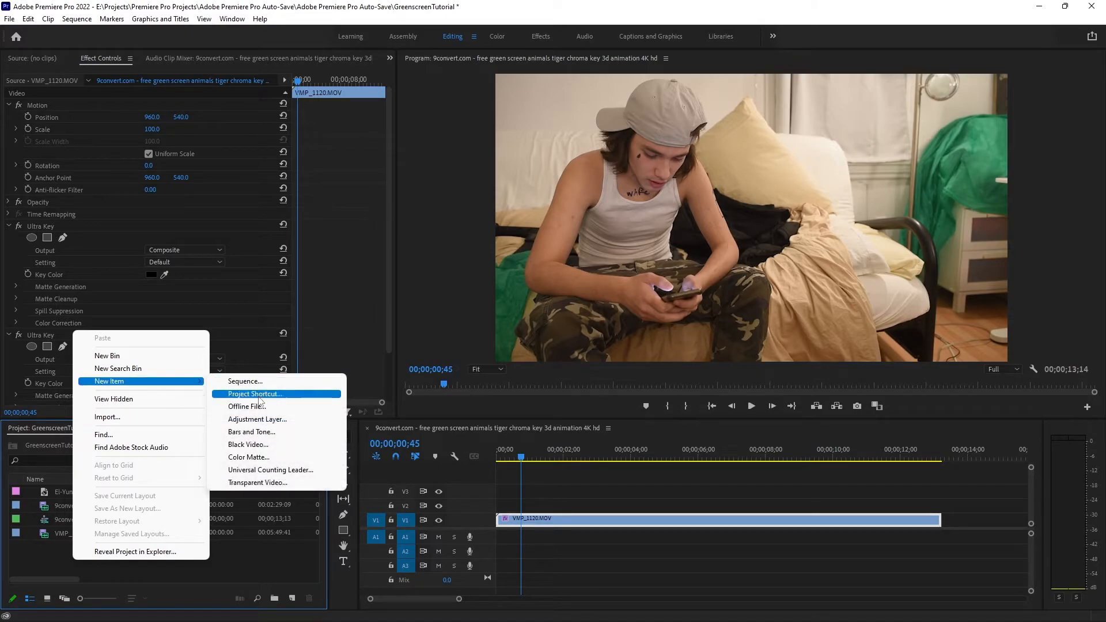
left_click(250, 457)
left_click(574, 357)
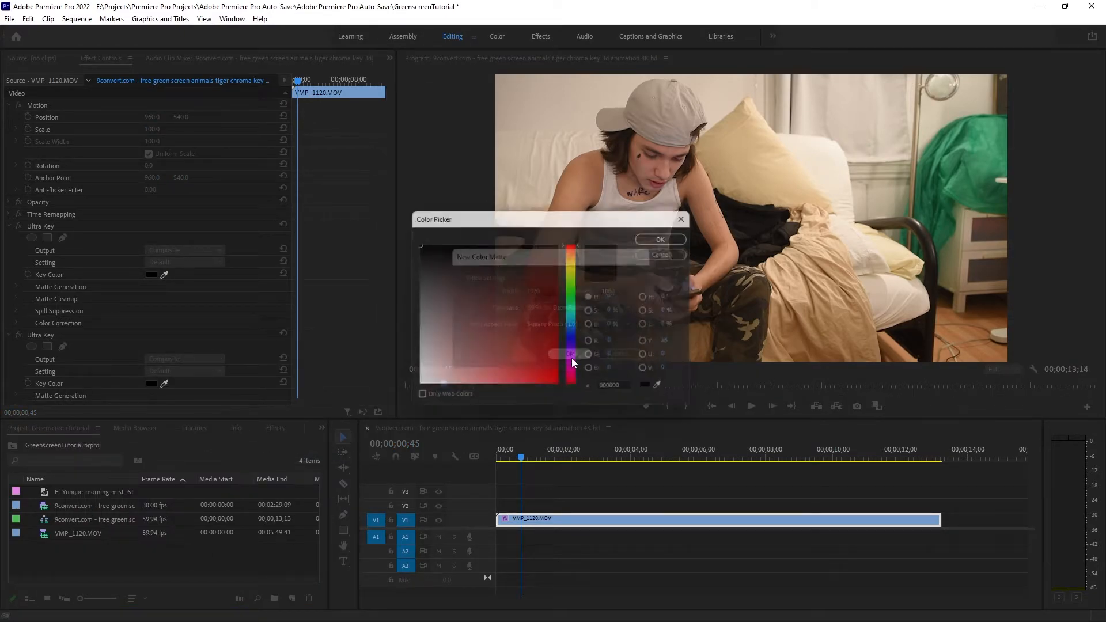
left_click_drag(436, 315, 562, 333)
left_click(554, 329)
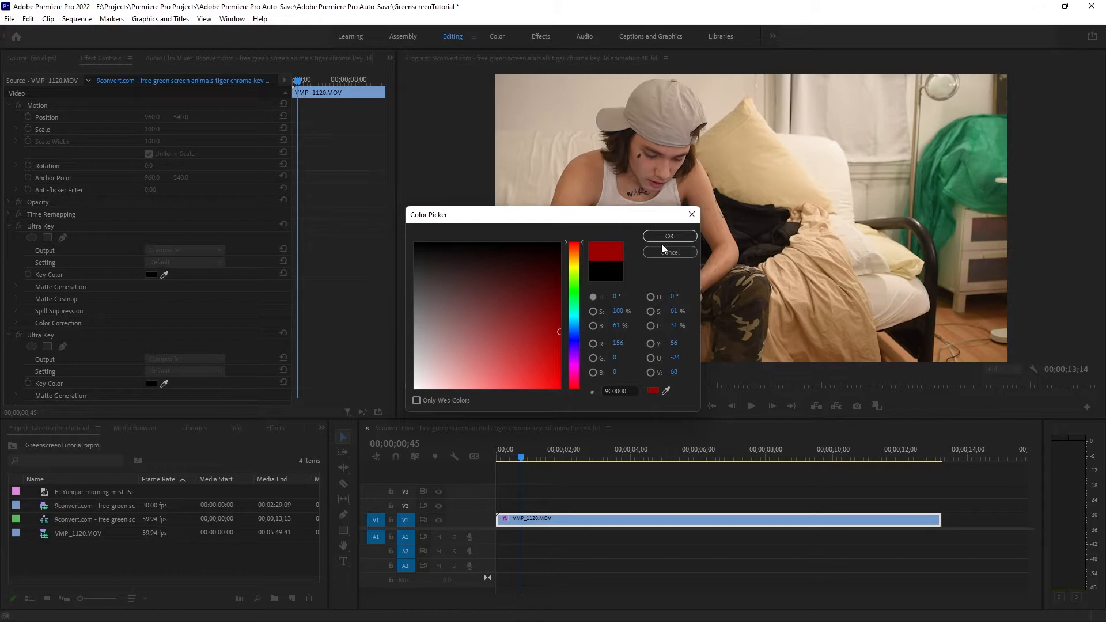
left_click_drag(545, 335, 560, 389)
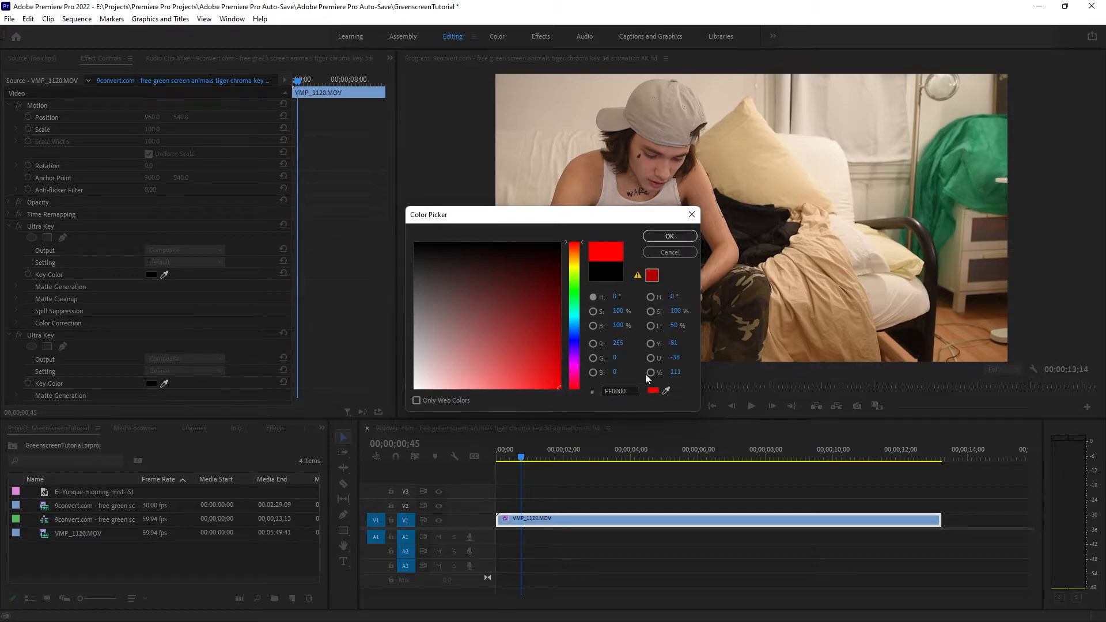
left_click(668, 237)
left_click(519, 335)
Step: Move VMP_1120.MOV up to track V2 and place the Color Matte beneath it on V1, extended to the clip's end
left_click_drag(537, 520, 534, 505)
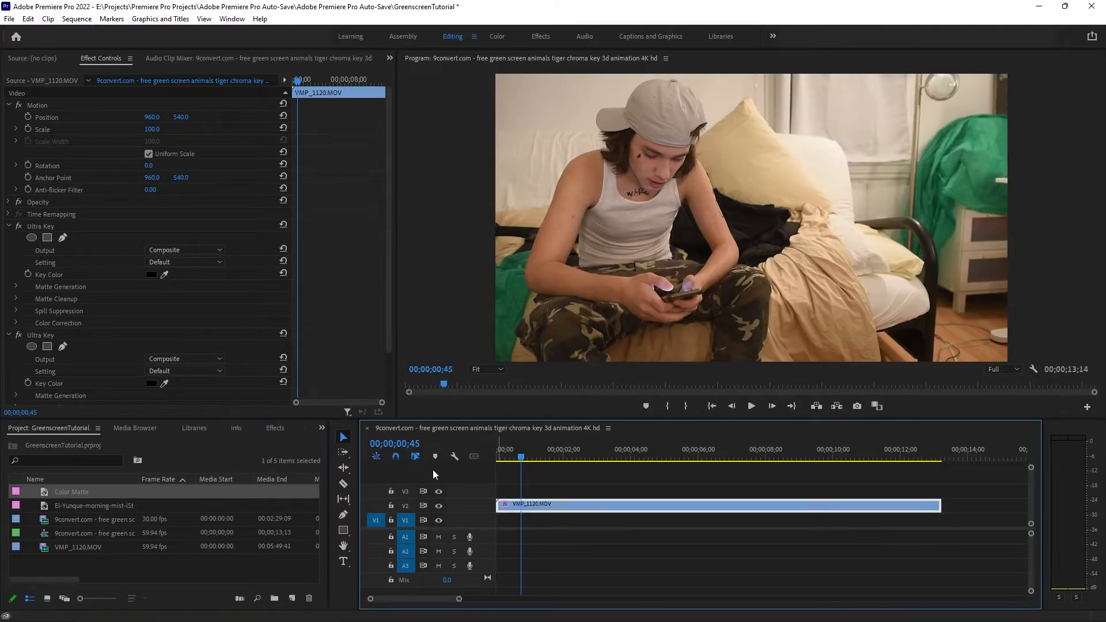
left_click_drag(71, 494, 501, 520)
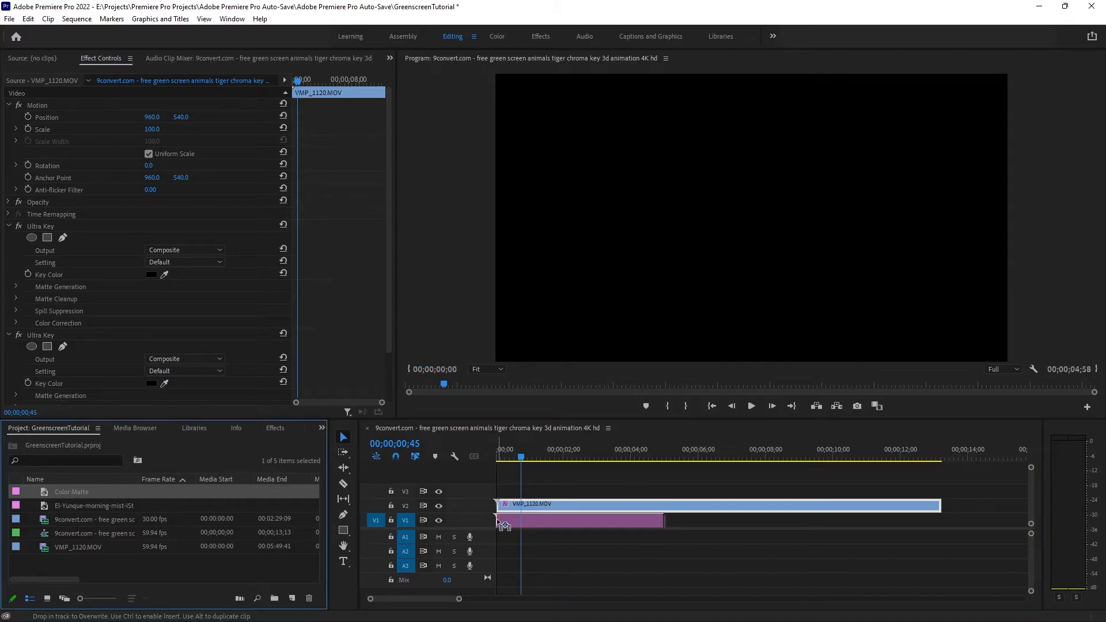
left_click_drag(662, 520, 940, 520)
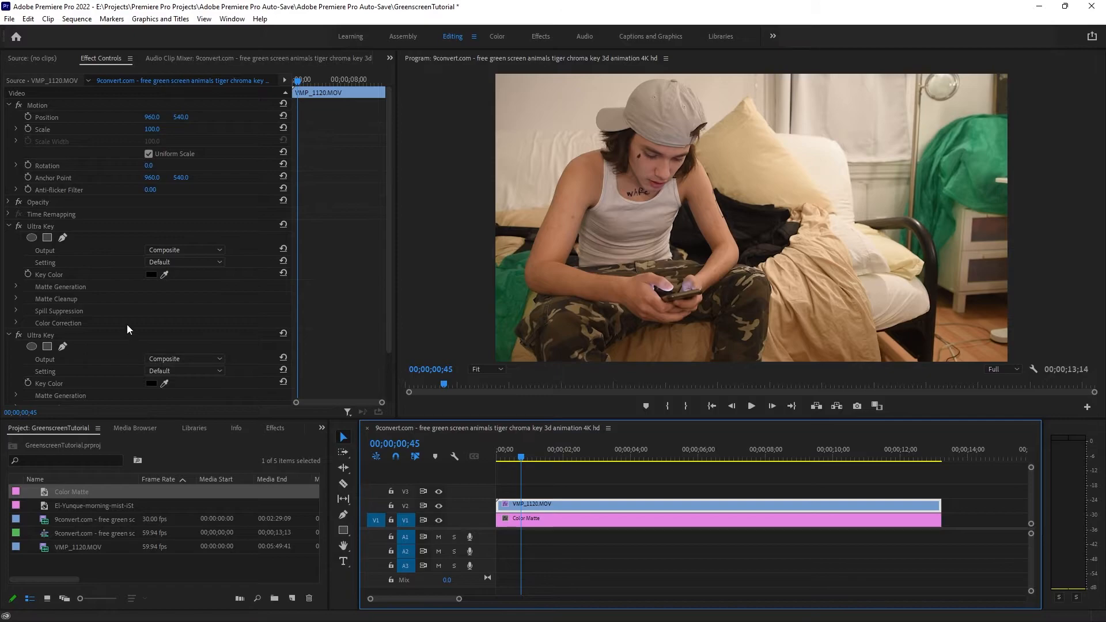
Step: Sample the green fabric as the second Ultra Key's key color and delete the first Ultra Key effect from the clip
scroll(115, 321, "down", 2)
key("shift+7")
left_click(165, 327)
left_click(946, 193)
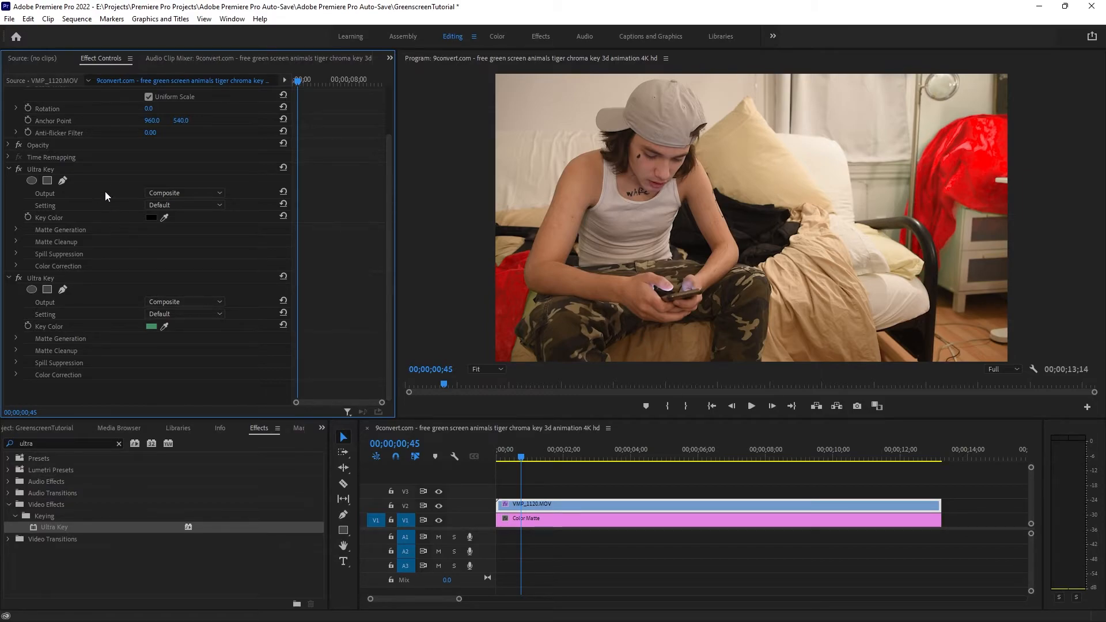
left_click(102, 172)
key("Delete")
Step: Try the Aggressive and Default settings of the remaining Ultra Key on the clip
left_click(175, 263)
left_click(177, 296)
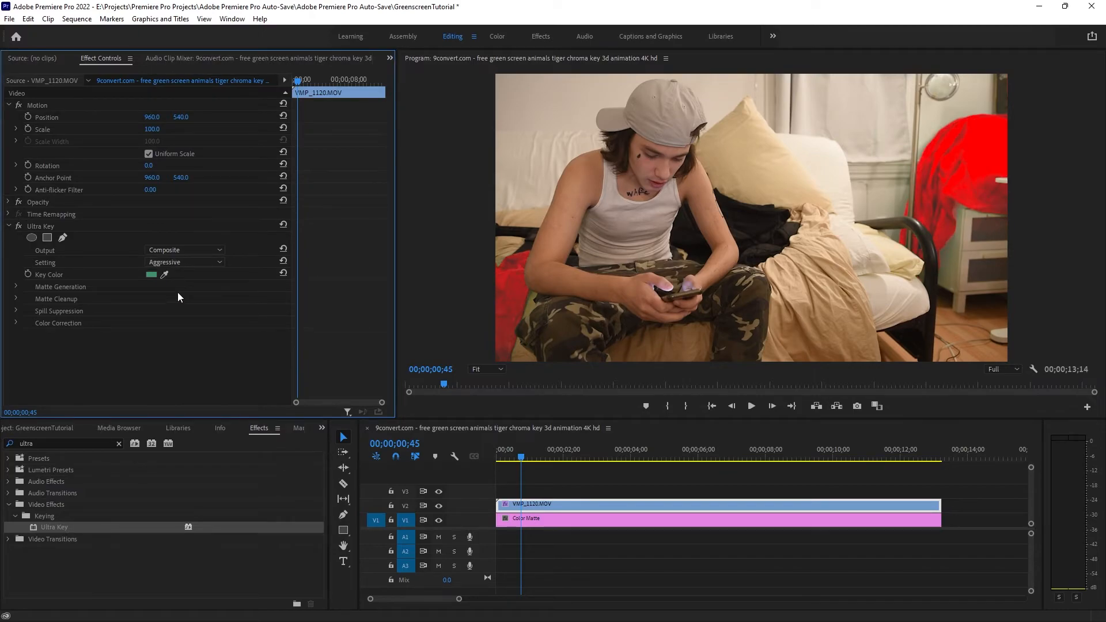
left_click(188, 262)
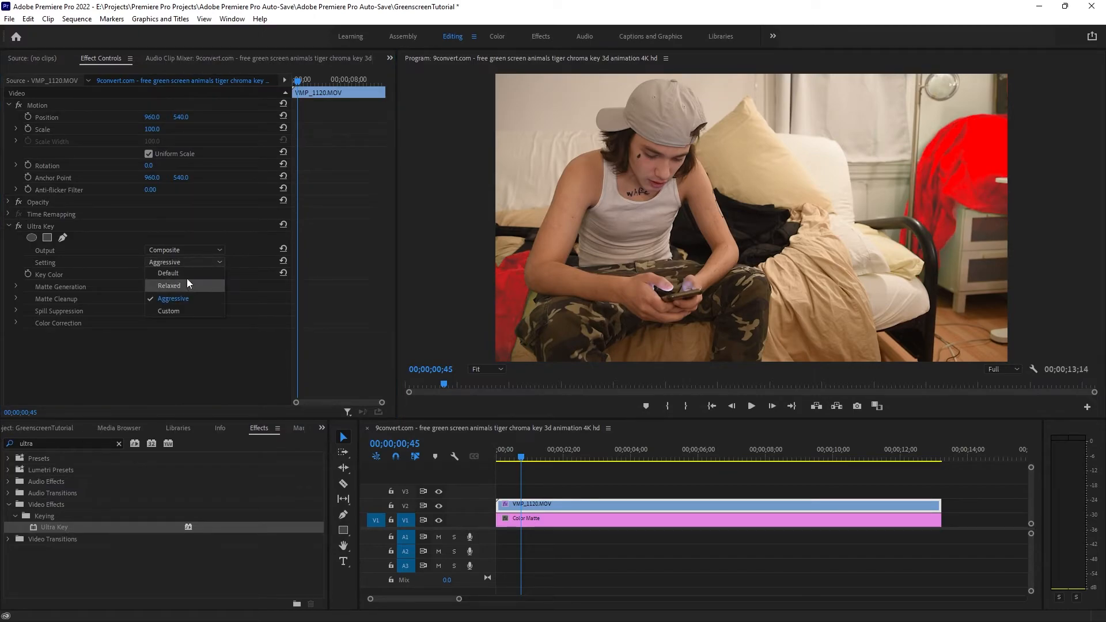
left_click(185, 273)
left_click(184, 263)
left_click(186, 298)
Step: Switch the Ultra Key to the Custom setting and lower its Matte Generation Highlight to 0
left_click(193, 262)
left_click(169, 311)
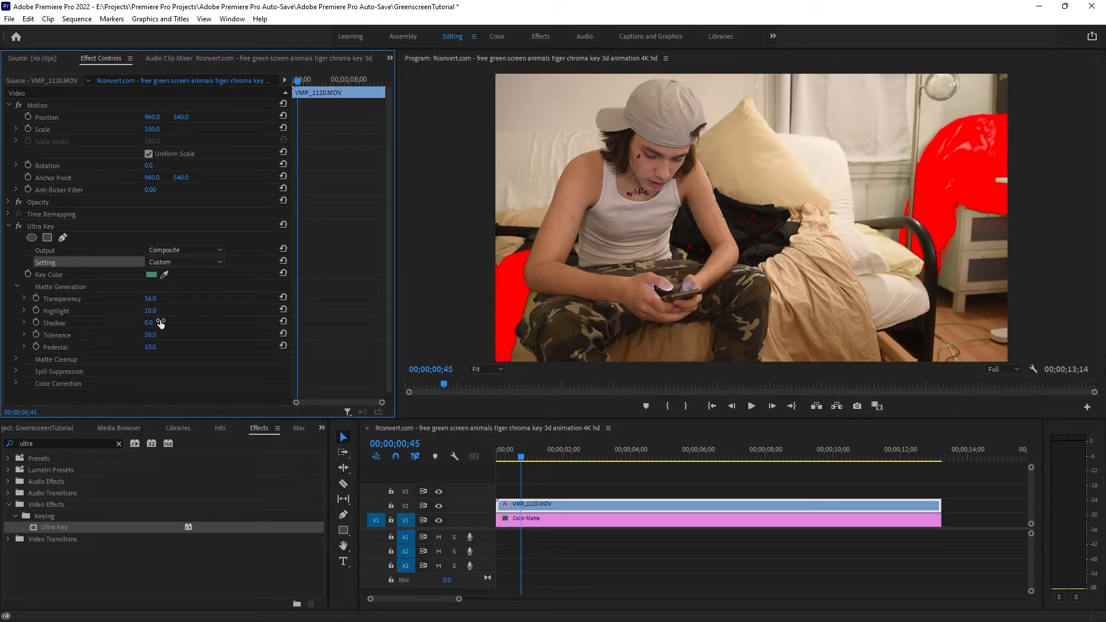
left_click_drag(159, 314, 154, 314)
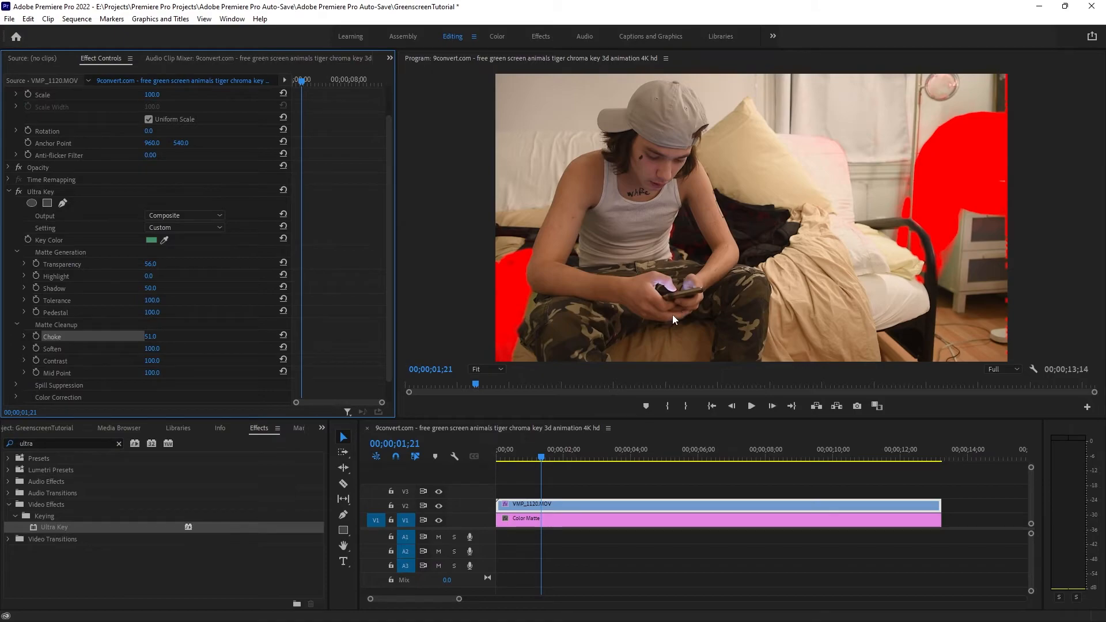
Step: Play back the keyed clip from the start and examine the matte edges near 11;20
left_click(571, 463)
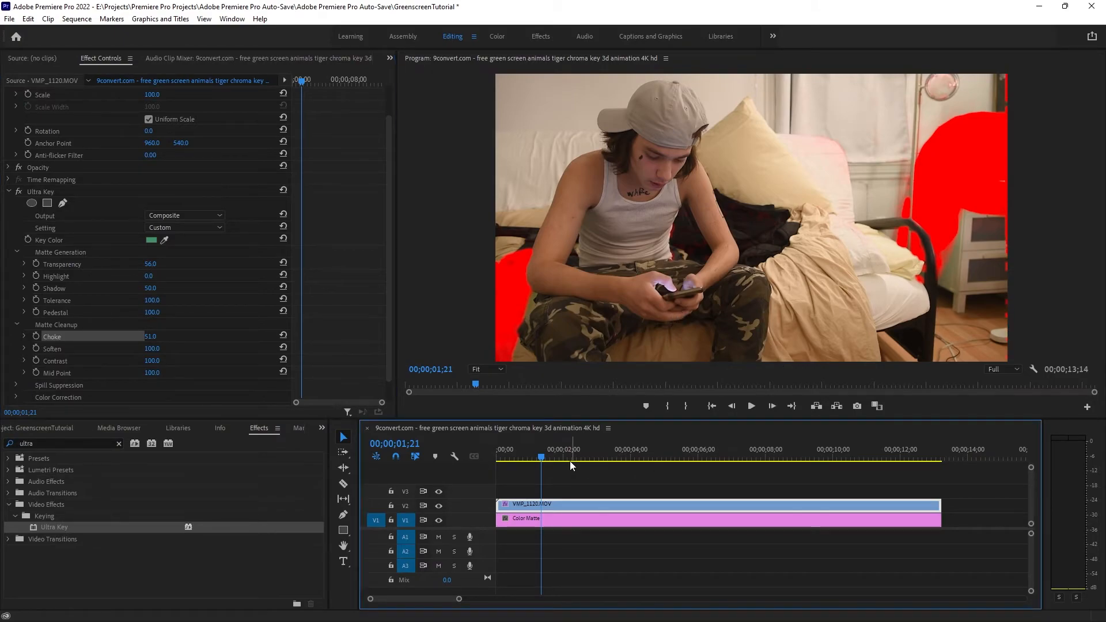
key("Home")
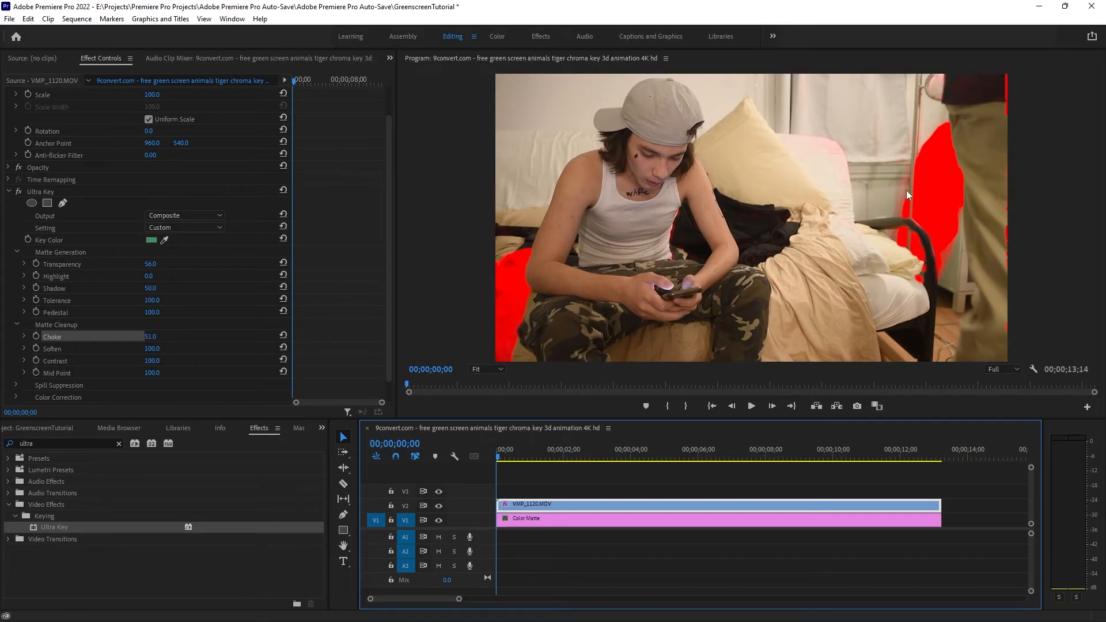
left_click(751, 407)
left_click_drag(926, 460, 878, 456)
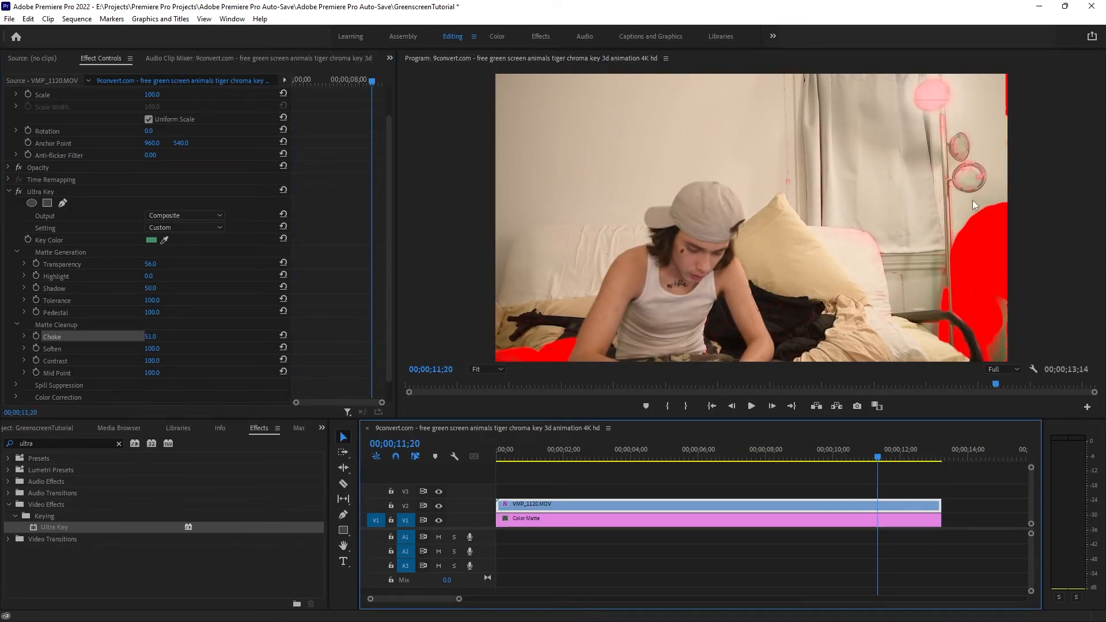